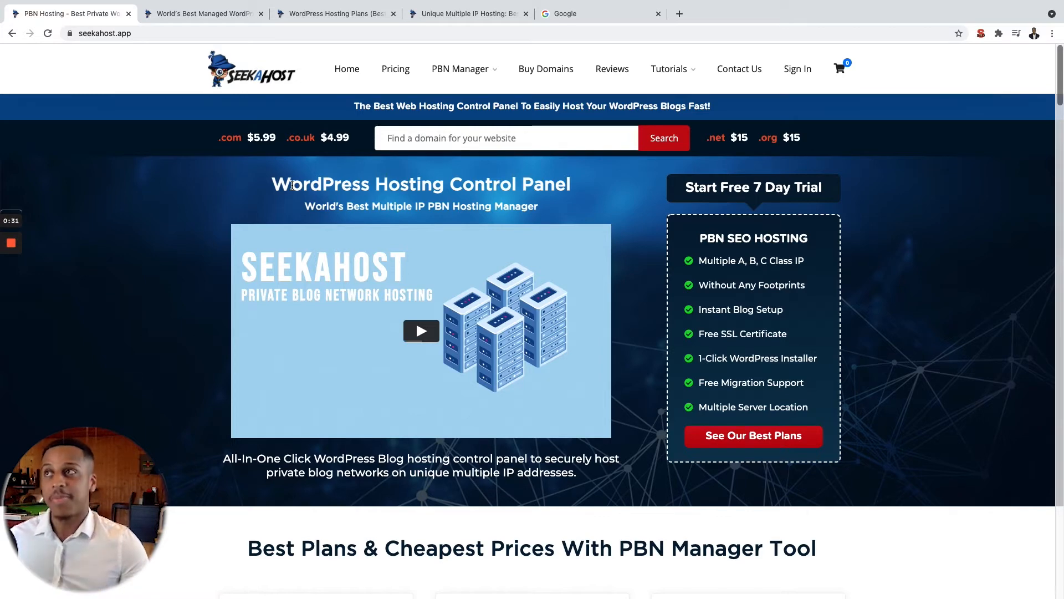
# - Review SeekaHost's managed WordPress hosting page, including its heading and the Fast 1-Click WP Setup feature
pyautogui.click(240, 17)
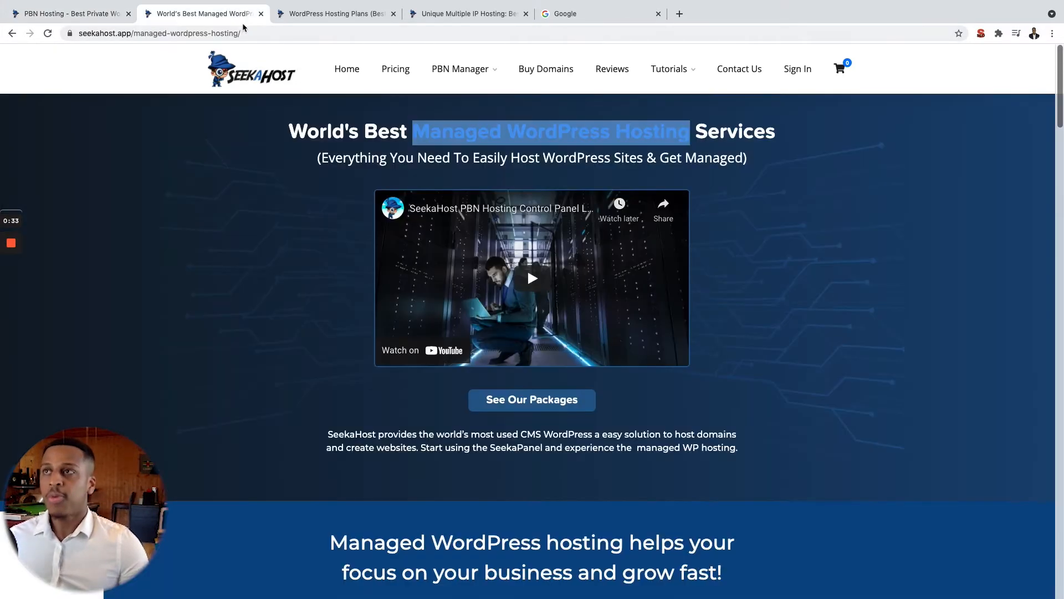
pyautogui.moveTo(414, 133); pyautogui.dragTo(683, 132)
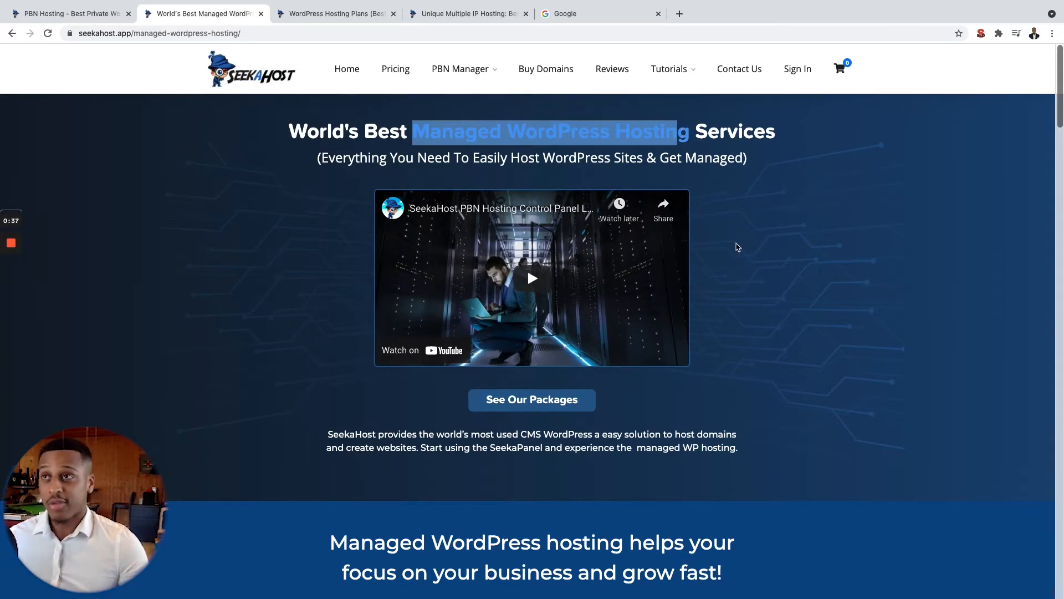
pyautogui.scroll(-5, 717, 290)
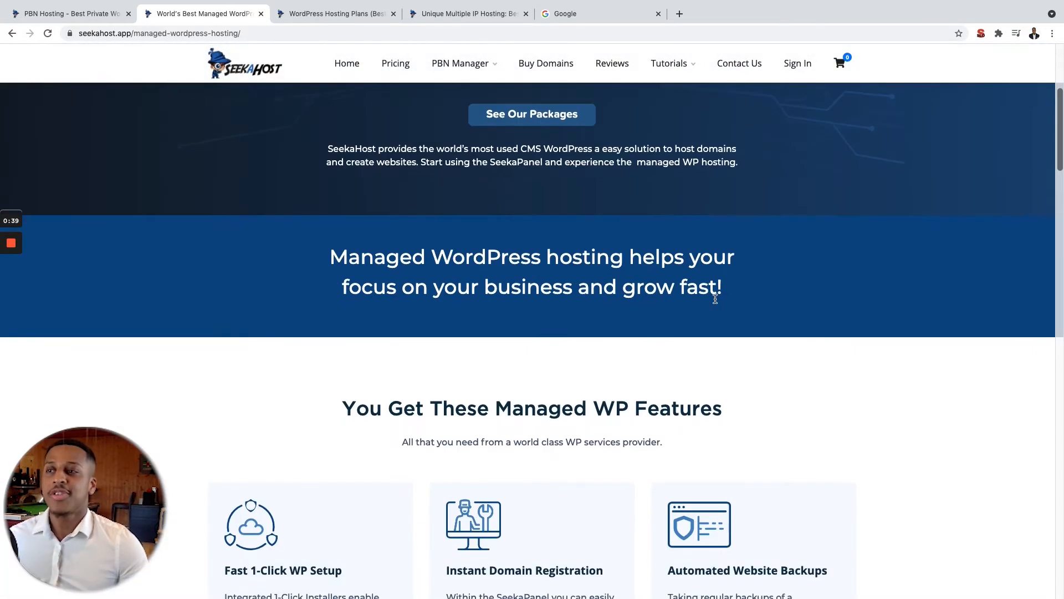
pyautogui.scroll(-4, 712, 301)
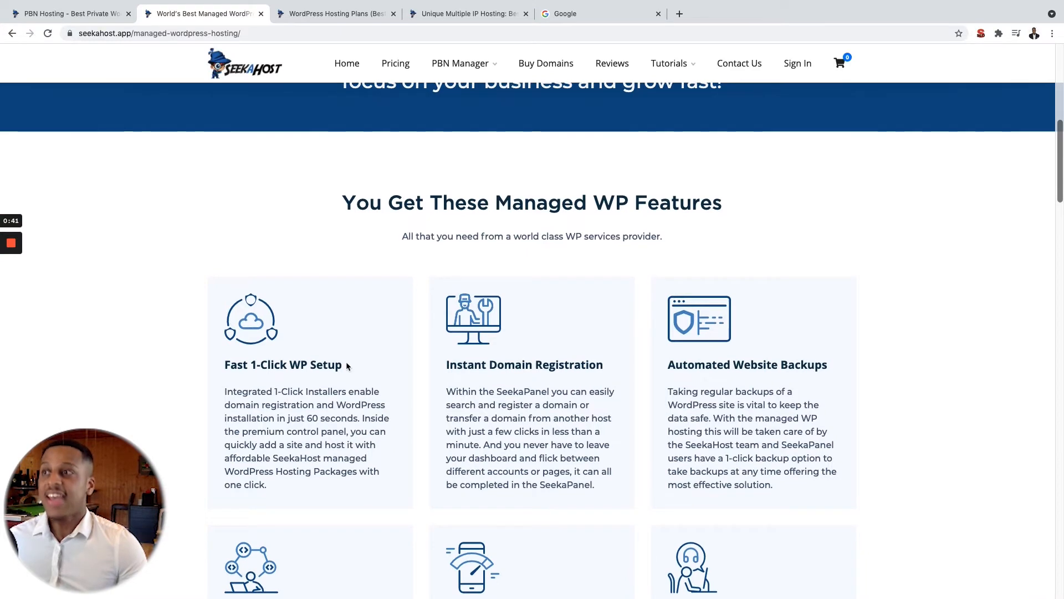
pyautogui.moveTo(347, 365); pyautogui.dragTo(244, 365)
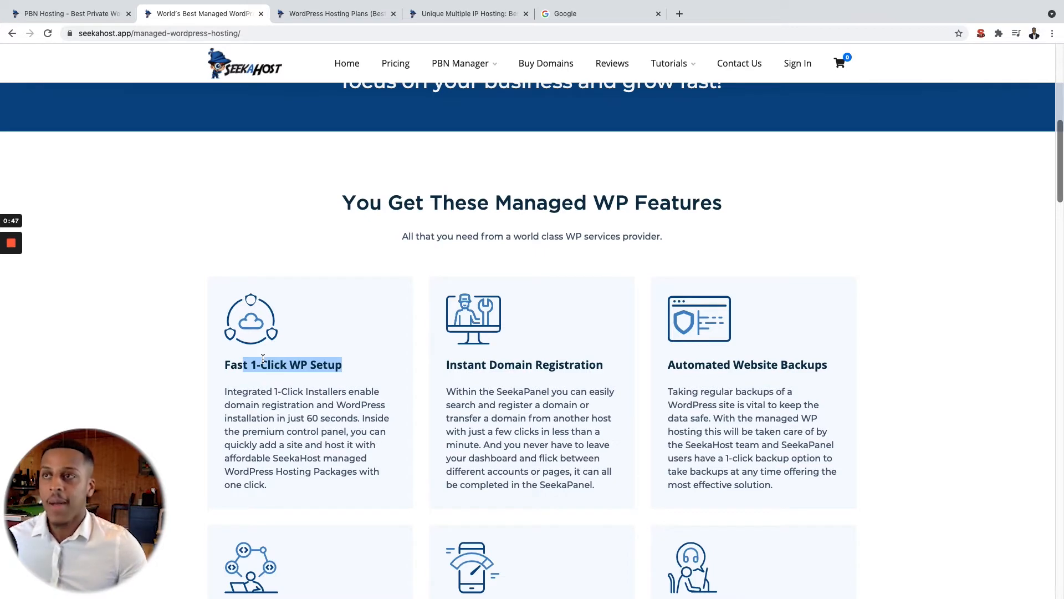
pyautogui.scroll(10, 277, 339)
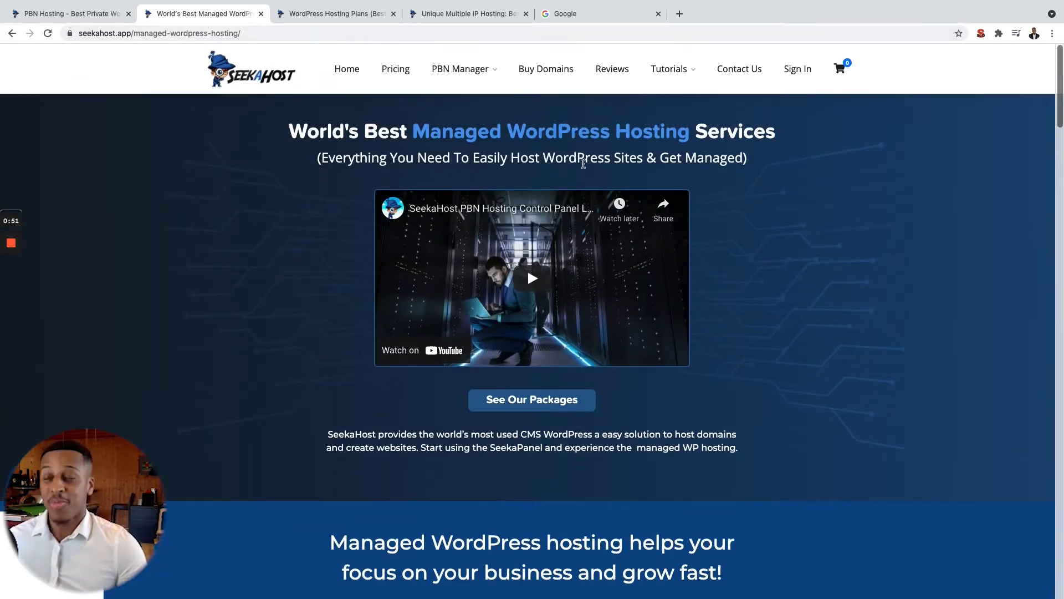
# - Examine the WordPress hosting plans page, from its Bloggers & Businesses heading to the Multiple IP WordPress PBN Hosting packages and pricing
pyautogui.click(303, 12)
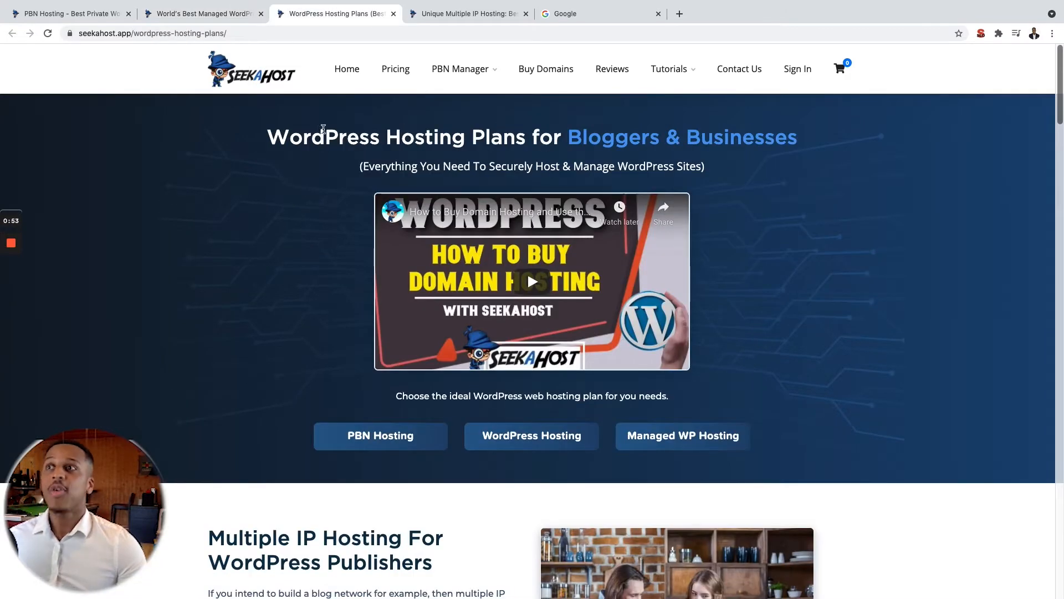
pyautogui.moveTo(273, 133); pyautogui.dragTo(590, 131)
pyautogui.click(593, 138)
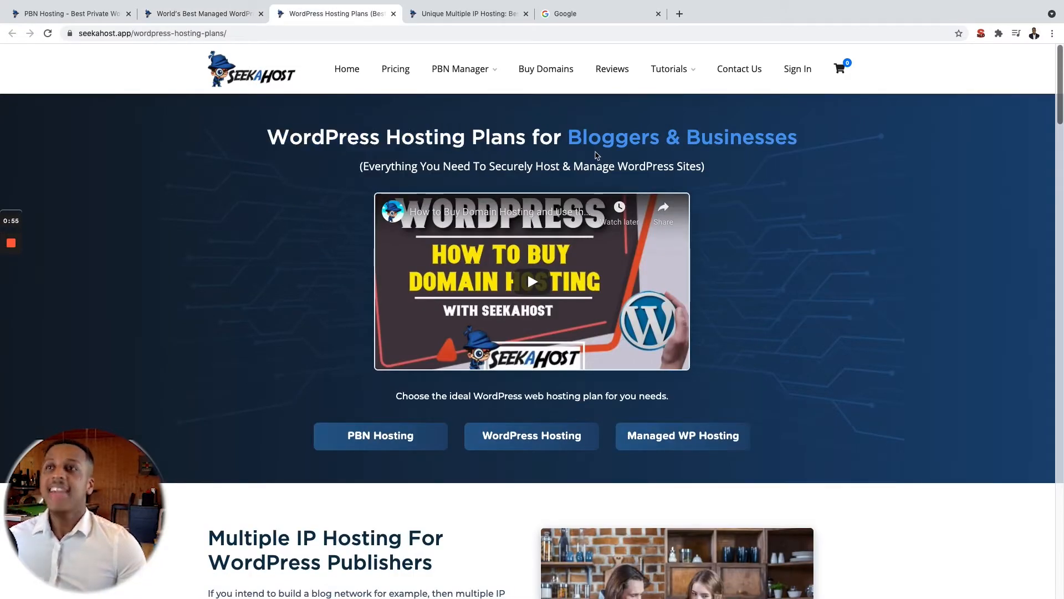
pyautogui.doubleClick(607, 140)
pyautogui.doubleClick(729, 134)
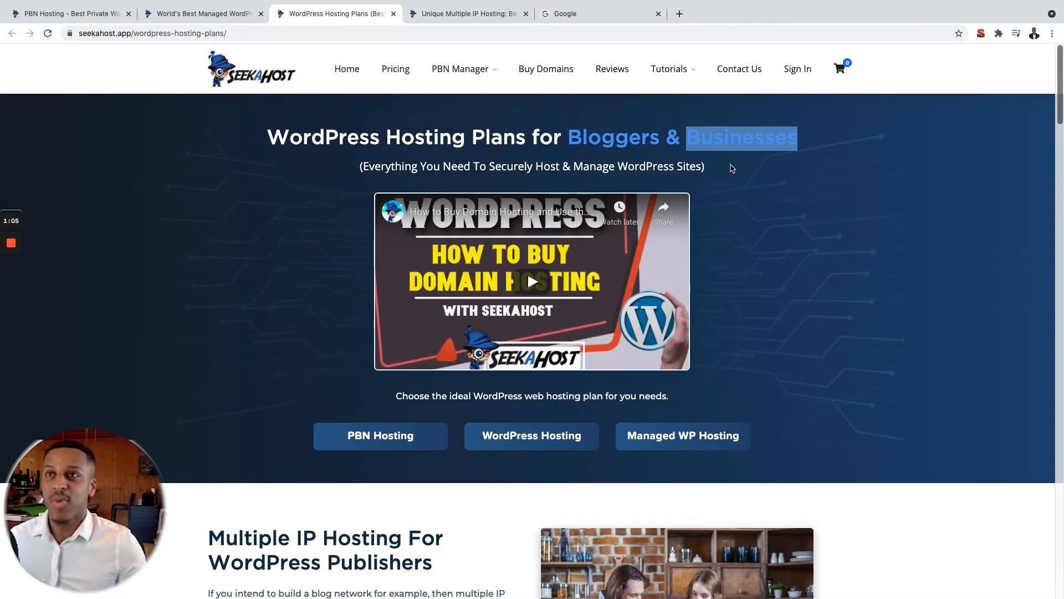
pyautogui.click(827, 231)
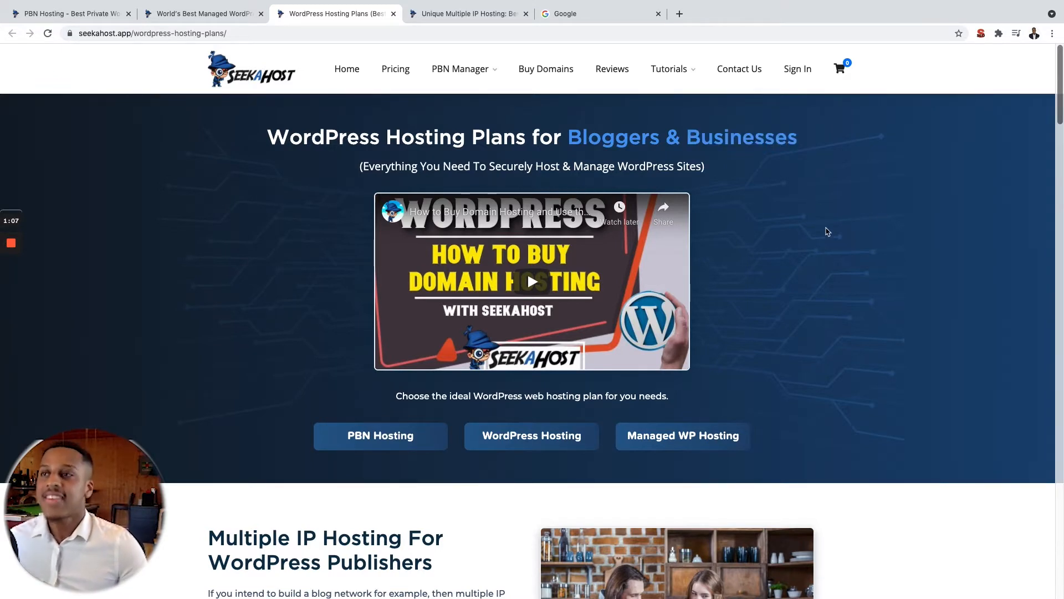
pyautogui.scroll(-3, 798, 252)
pyautogui.scroll(-10, 788, 260)
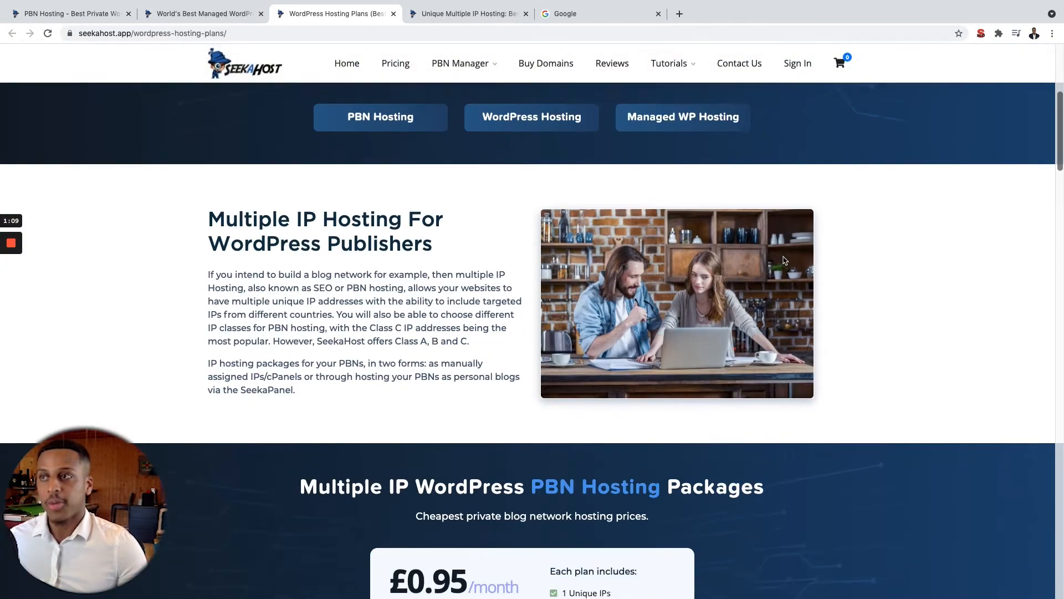
pyautogui.scroll(2, 660, 287)
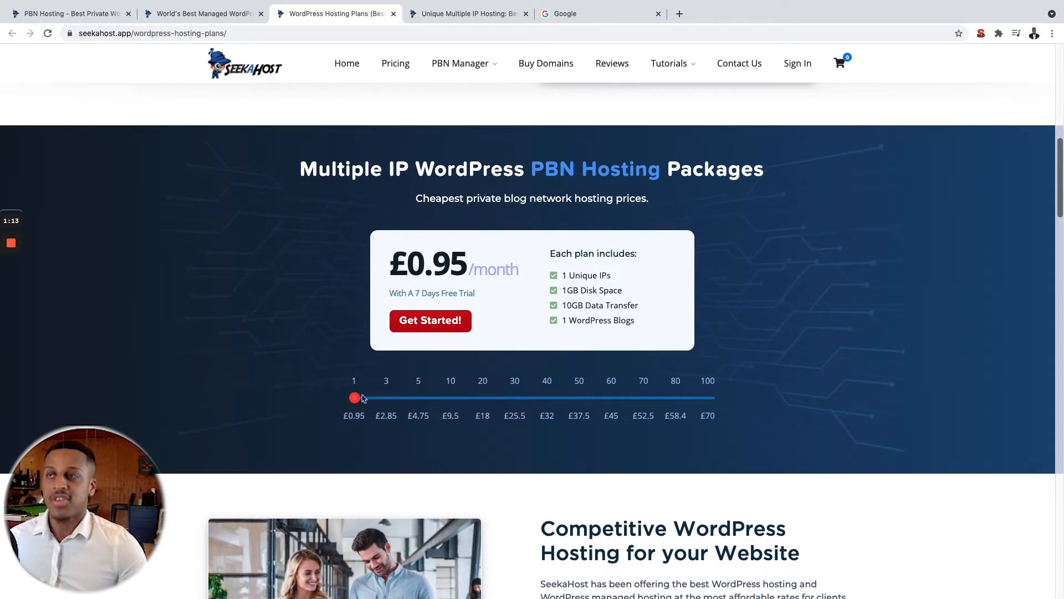
pyautogui.scroll(1, 421, 367)
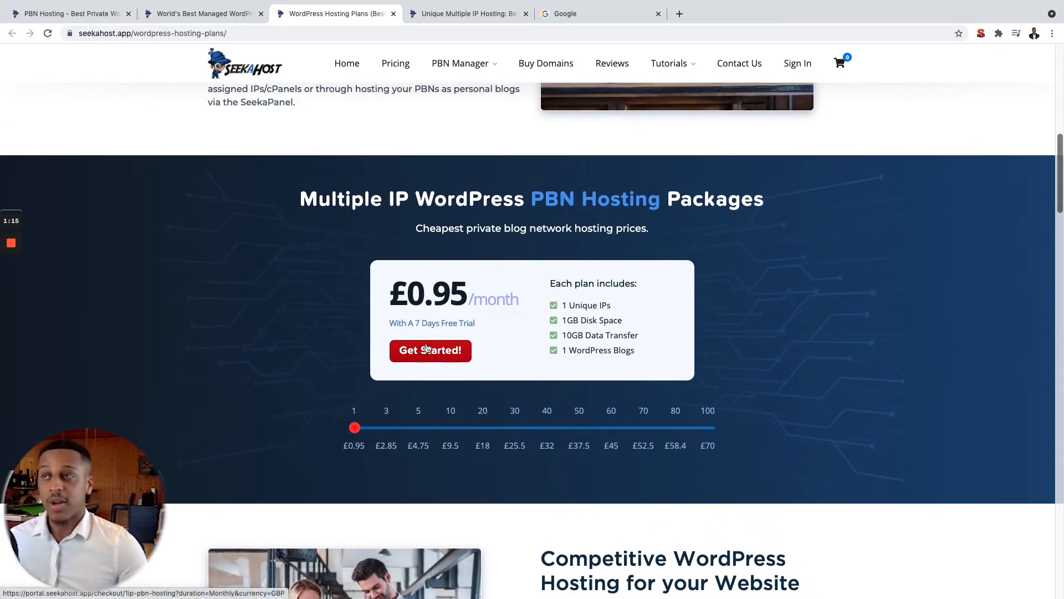
# - Open SeekaHost's domain-buying page and search for the personal blog's .com domain name
pyautogui.click(503, 18)
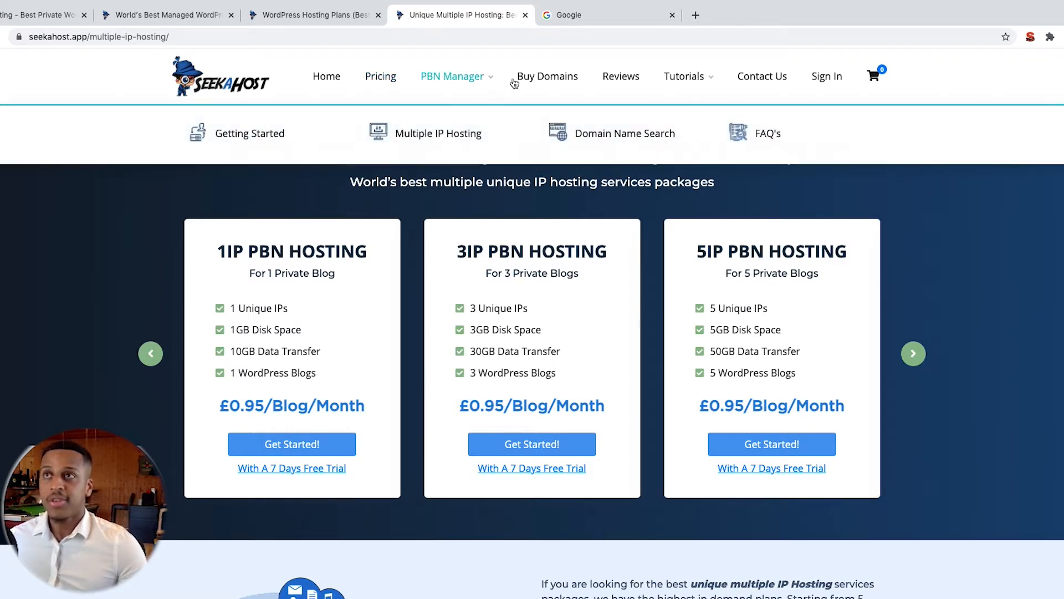
pyautogui.click(525, 78)
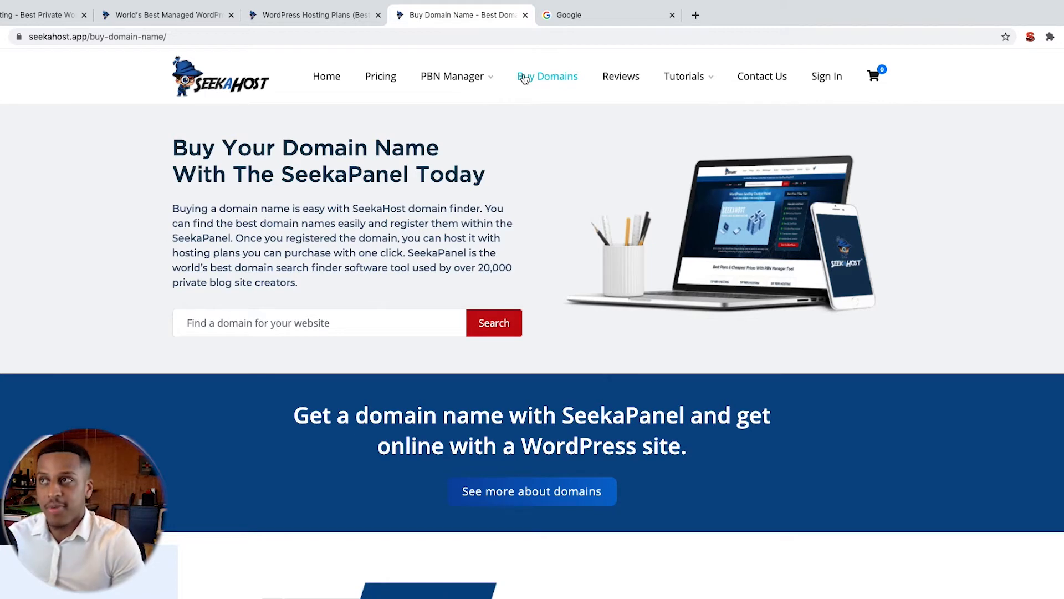
pyautogui.click(292, 321)
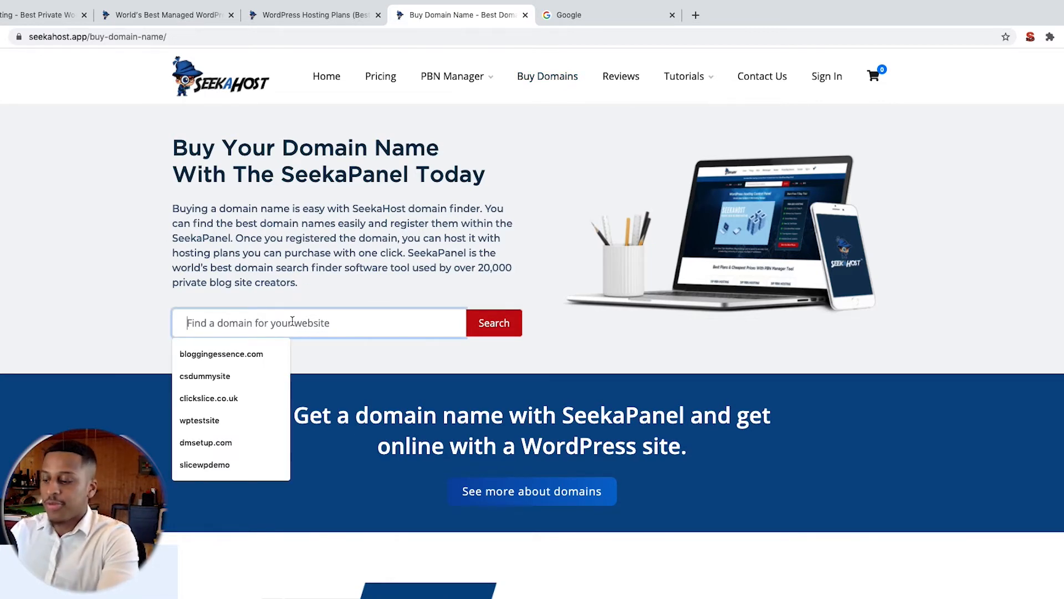
pyautogui.write('joshgeorgebl')
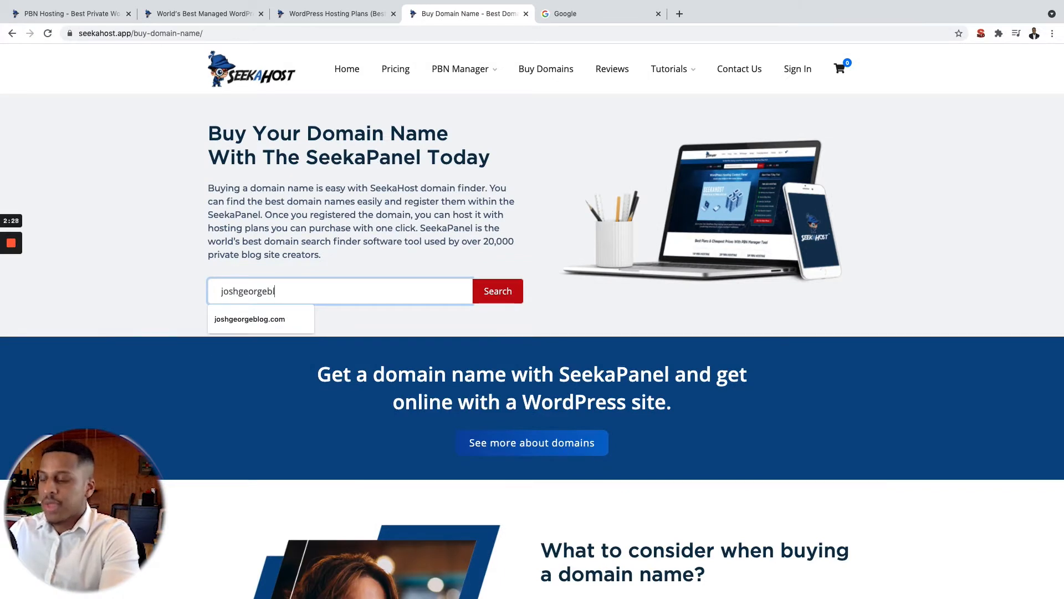
pyautogui.write('ogl..com')
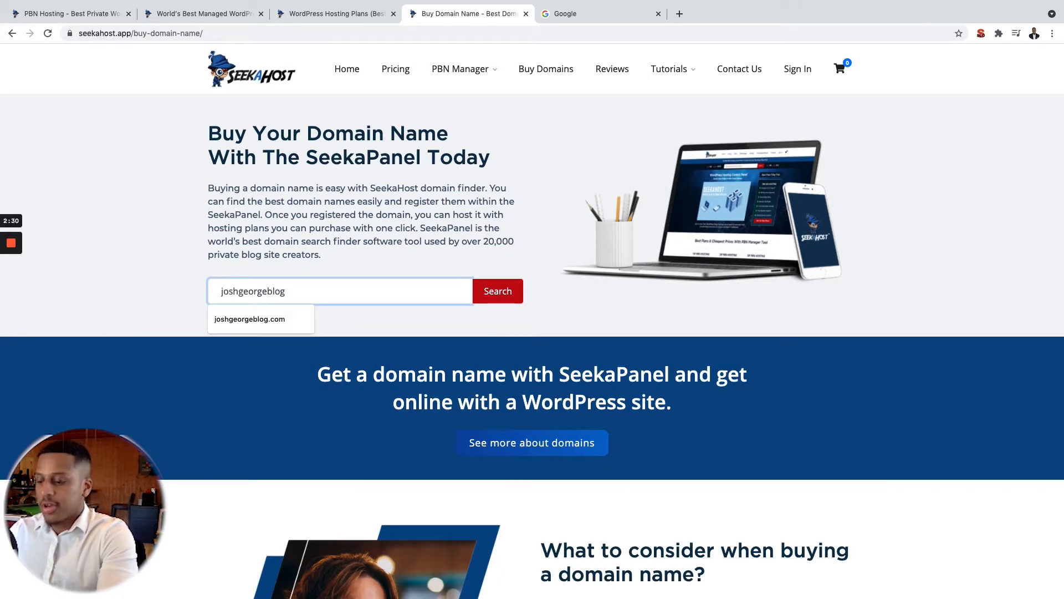
pyautogui.click(495, 285)
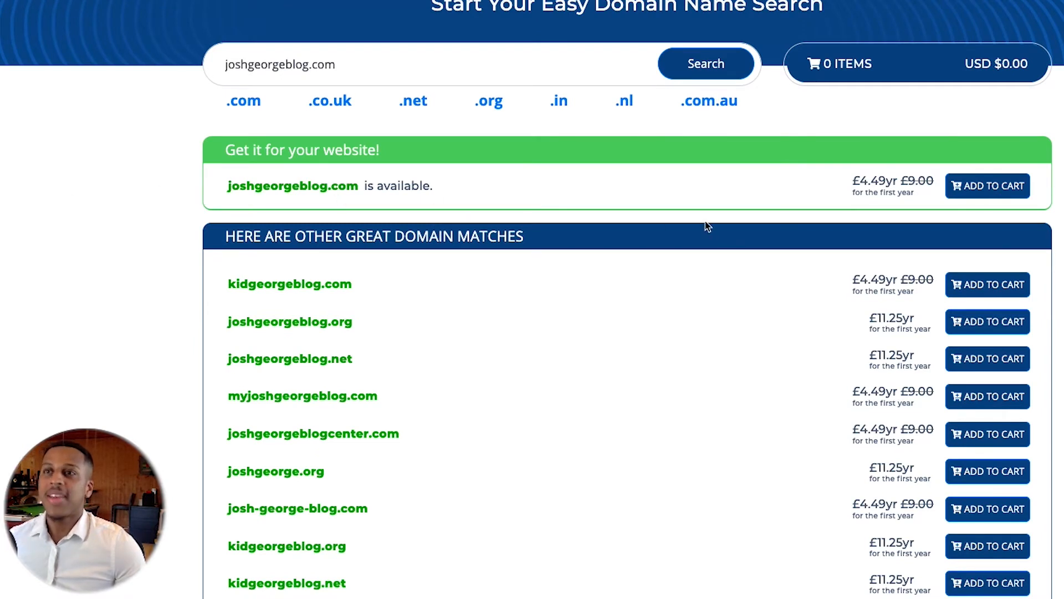
# - Examine the first-year price of the searched .com domain and compare it with the other domain matches
pyautogui.moveTo(852, 181); pyautogui.dragTo(897, 185)
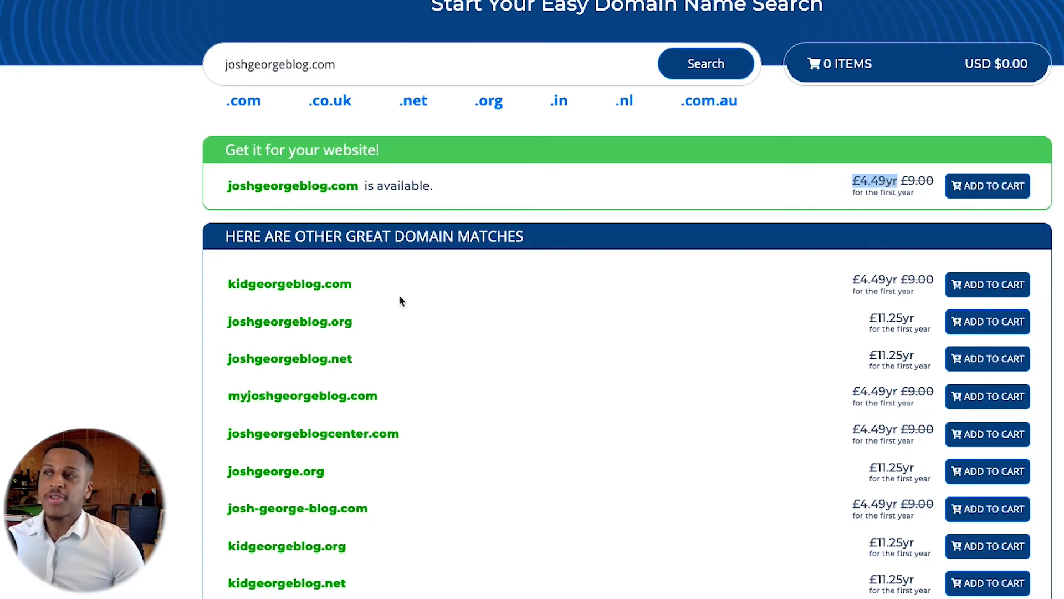
pyautogui.scroll(-1, 301, 314)
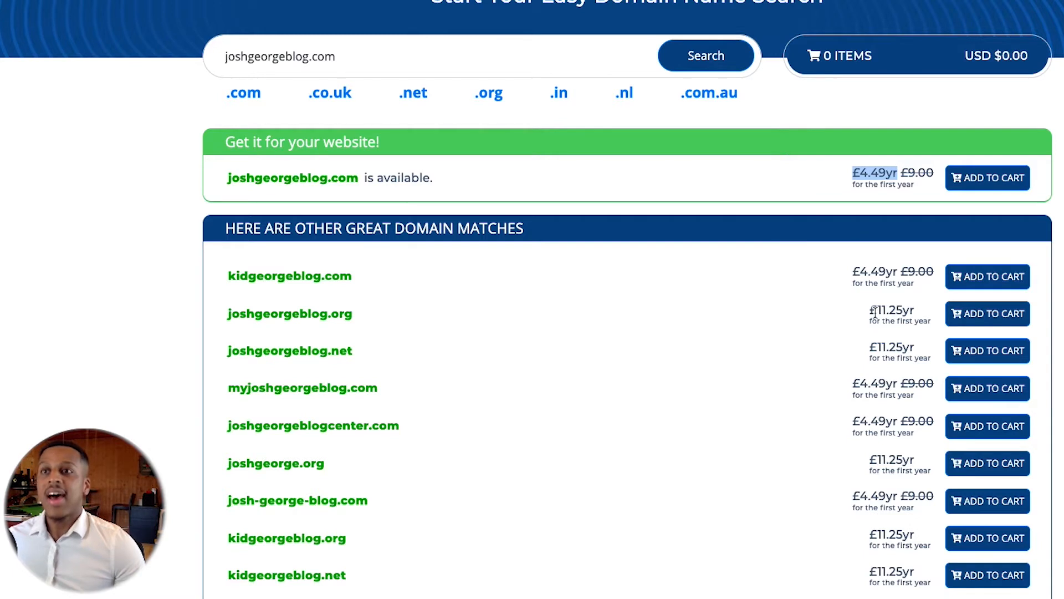
pyautogui.click(768, 169)
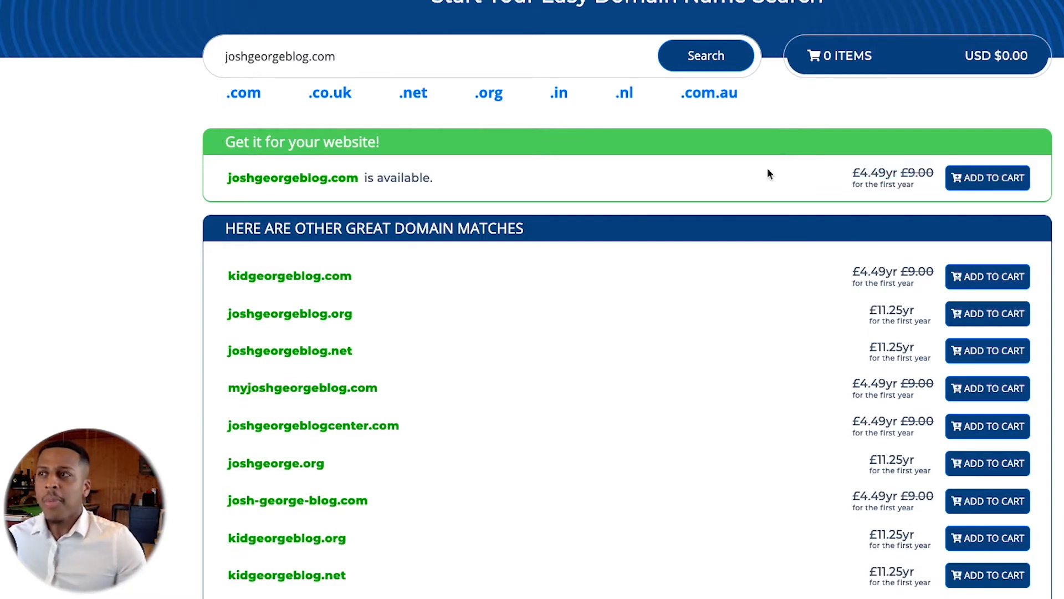
pyautogui.moveTo(894, 172); pyautogui.dragTo(843, 174)
pyautogui.click(839, 176)
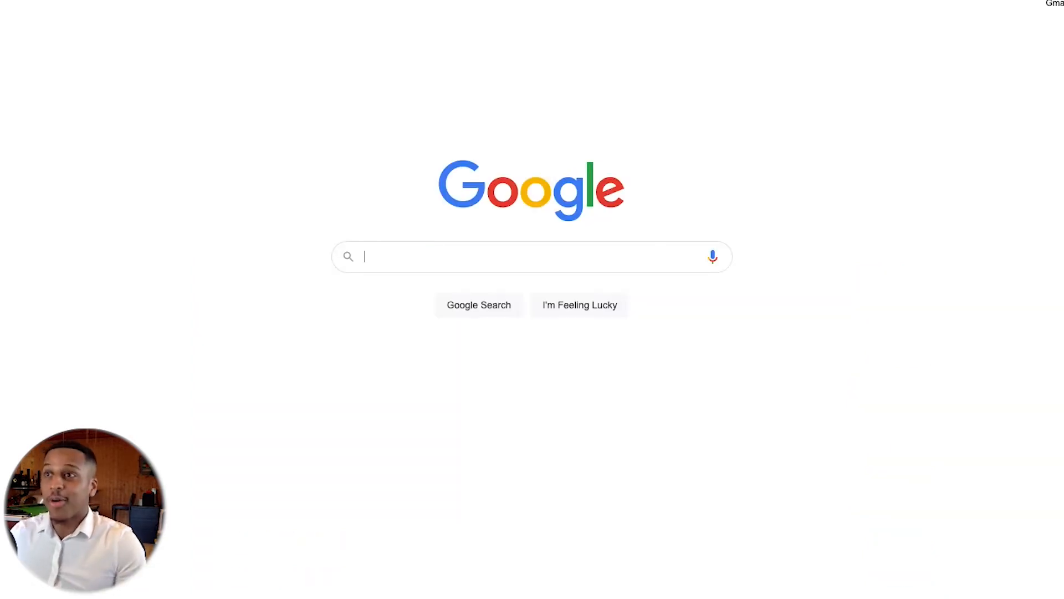
# - Search Google for "namecheap" and open the Namecheap website from the organic result
pyautogui.write('namecheap')
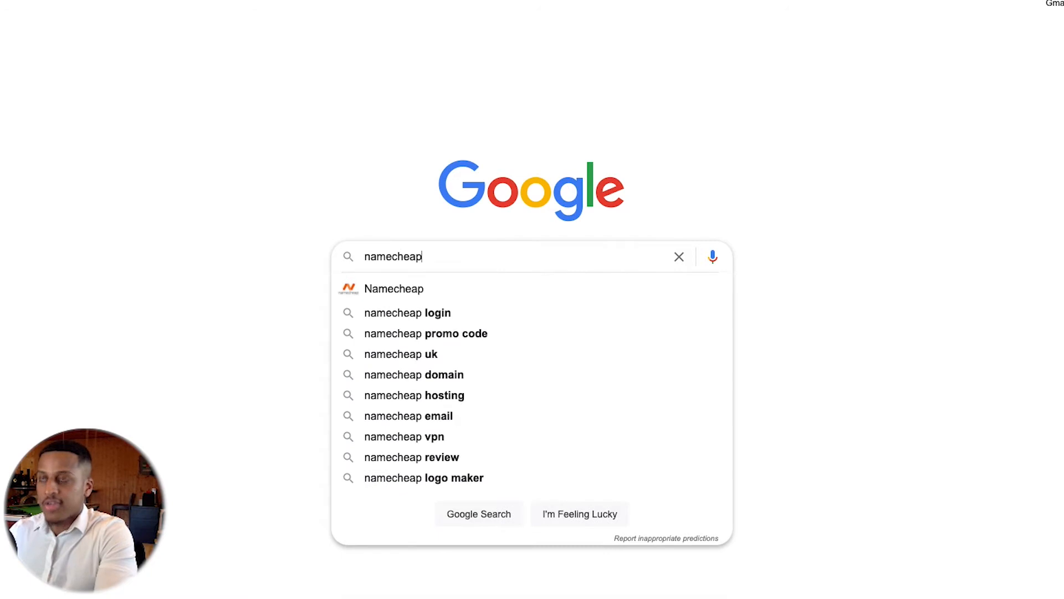
pyautogui.press('Return')
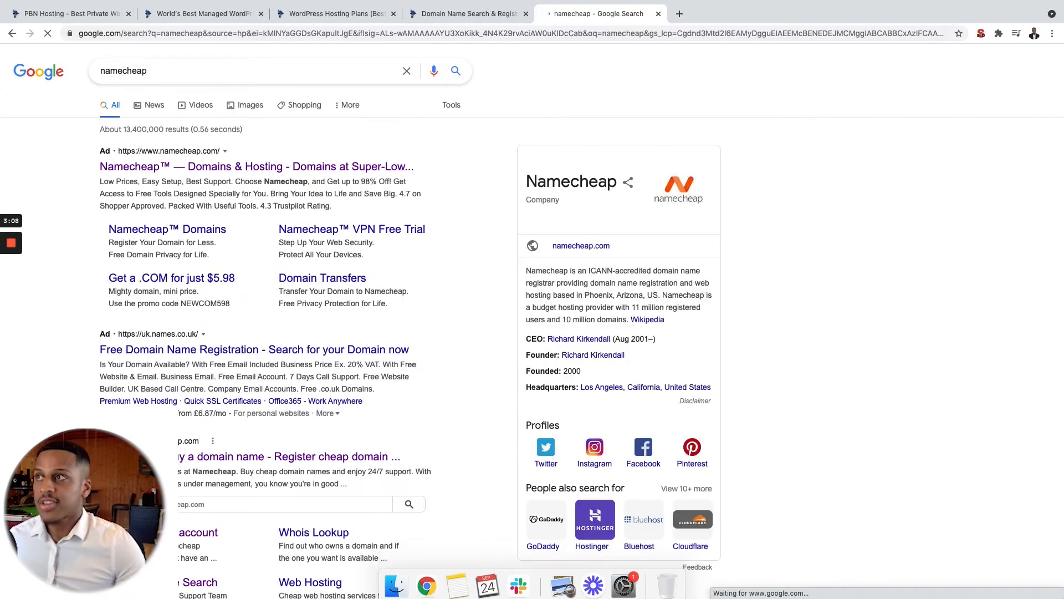
pyautogui.scroll(-1, 532, 322)
pyautogui.click(288, 438)
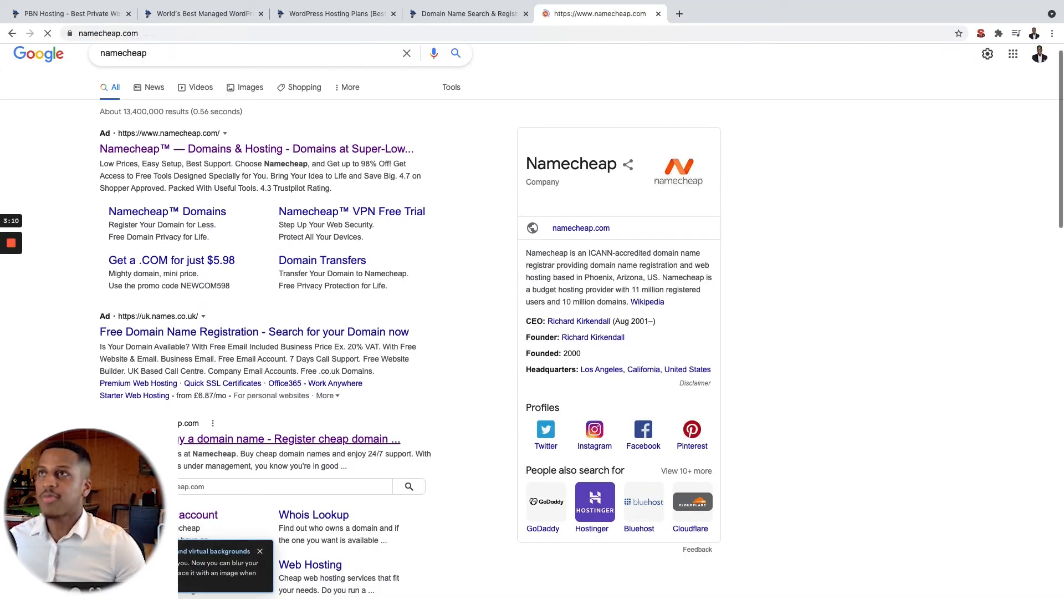
# - Return to the SeekaHost domain search, copy the searched domain name and highlight its first-year price
pyautogui.click(466, 21)
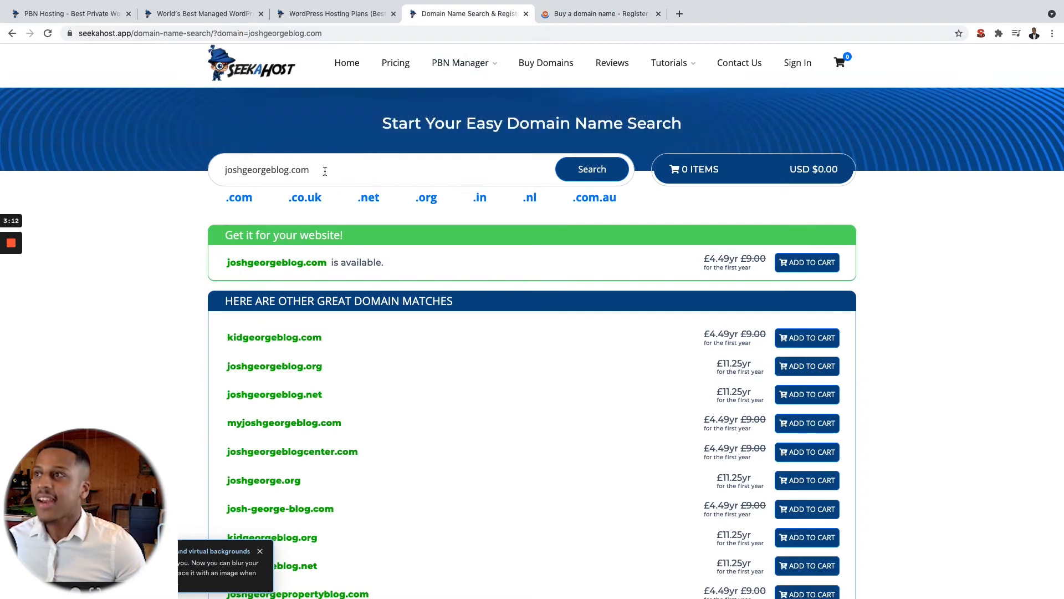
pyautogui.tripleClick(324, 169)
pyautogui.hotkey('ctrl', 'c')
pyautogui.scroll(1, 526, 205)
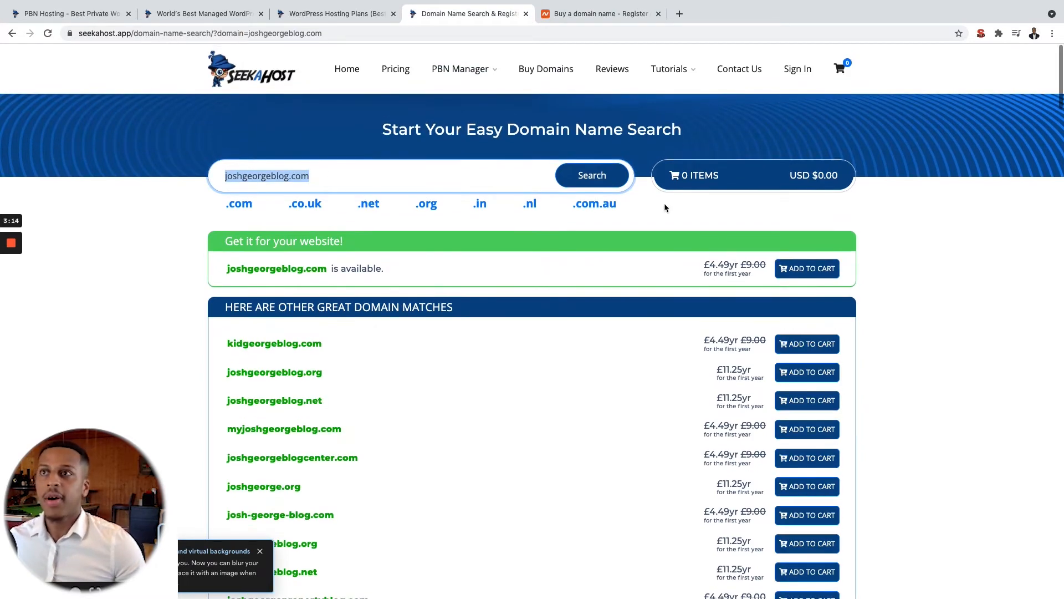
pyautogui.doubleClick(720, 264)
# - Look up the copied domain name on Namecheap and check its yearly price
pyautogui.click(607, 15)
pyautogui.click(391, 275)
pyautogui.hotkey('ctrl', 'v')
pyautogui.click(752, 271)
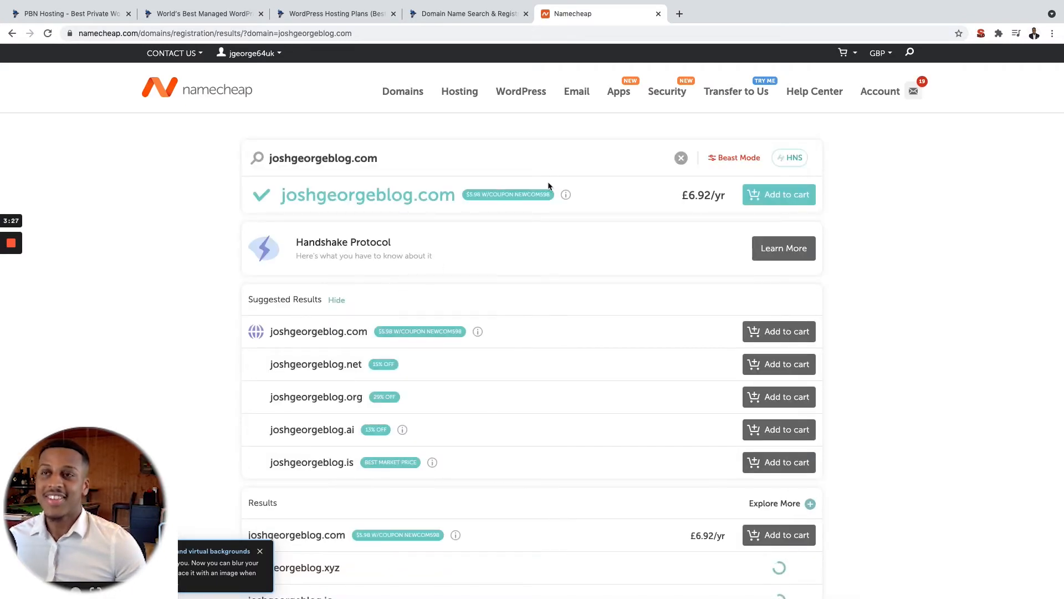
pyautogui.moveTo(689, 195); pyautogui.dragTo(716, 203)
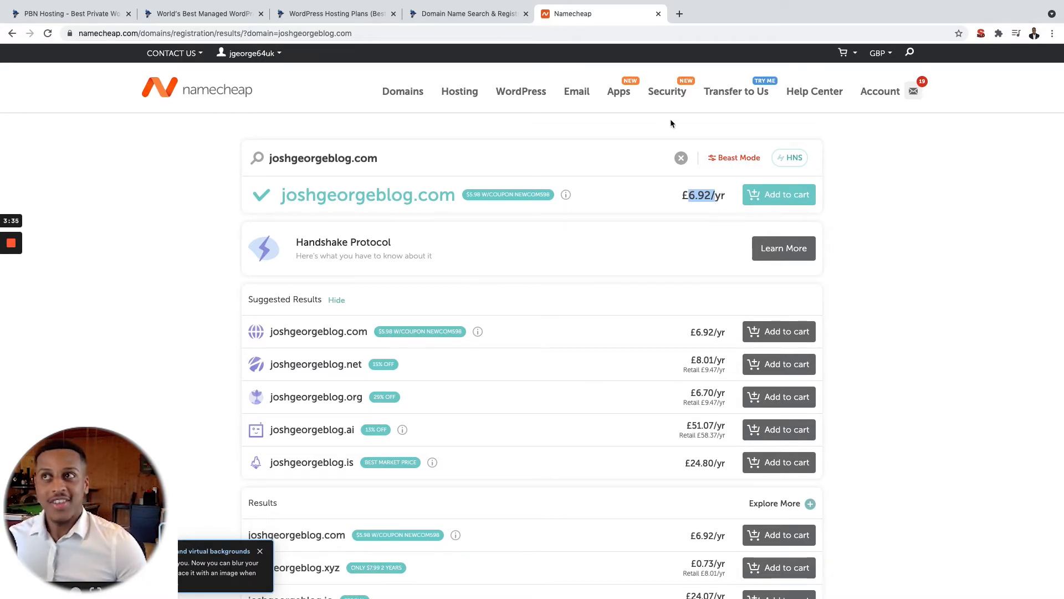
# - Return to the SeekaHost search results and add the searched .com domain to the cart
pyautogui.click(503, 15)
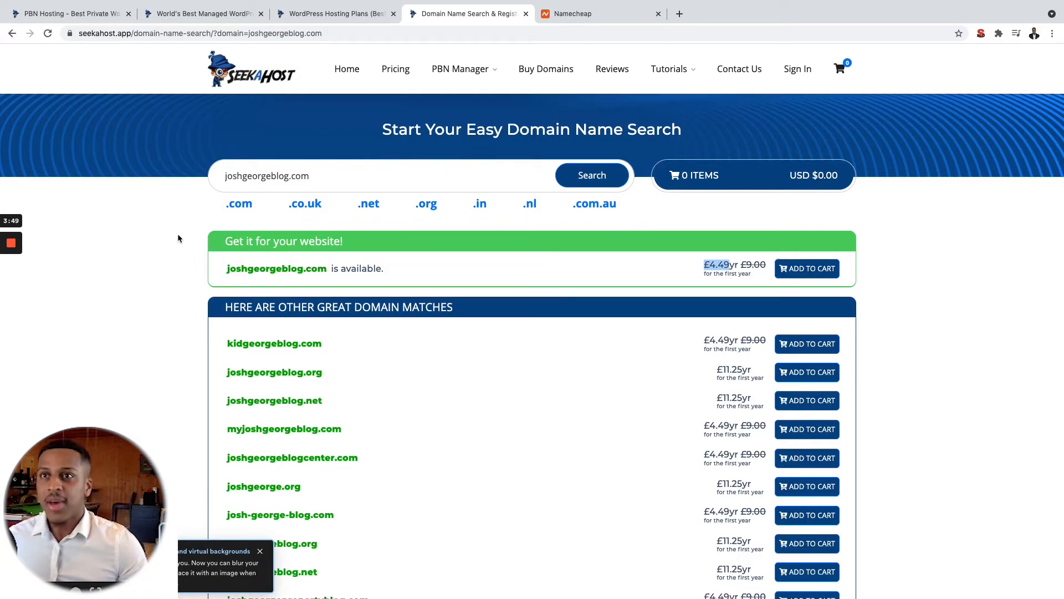
pyautogui.click(815, 275)
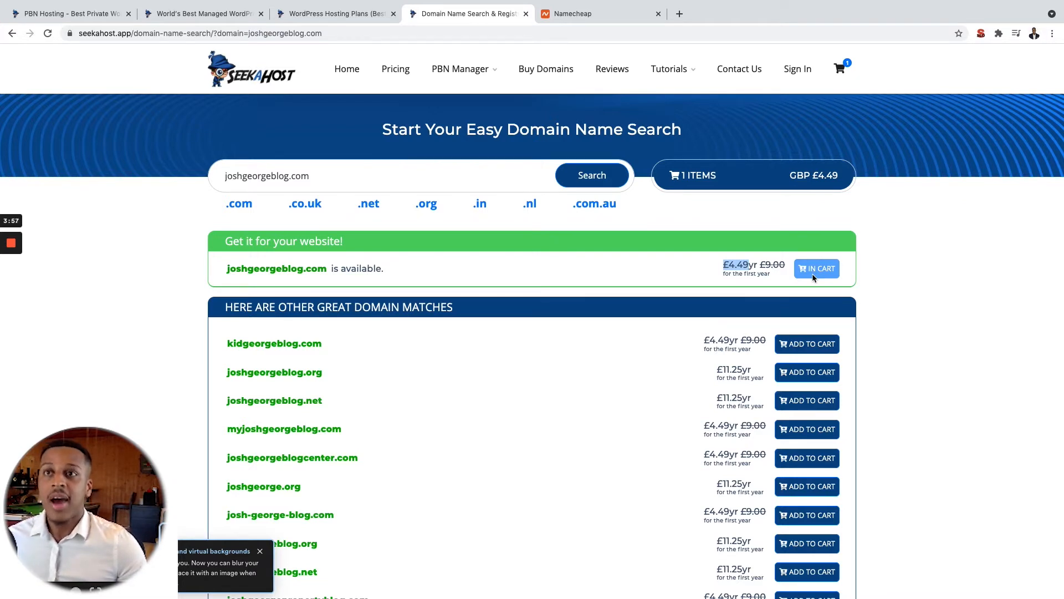
# - Check out the cart containing the domain and open the new-account registration form
pyautogui.click(842, 71)
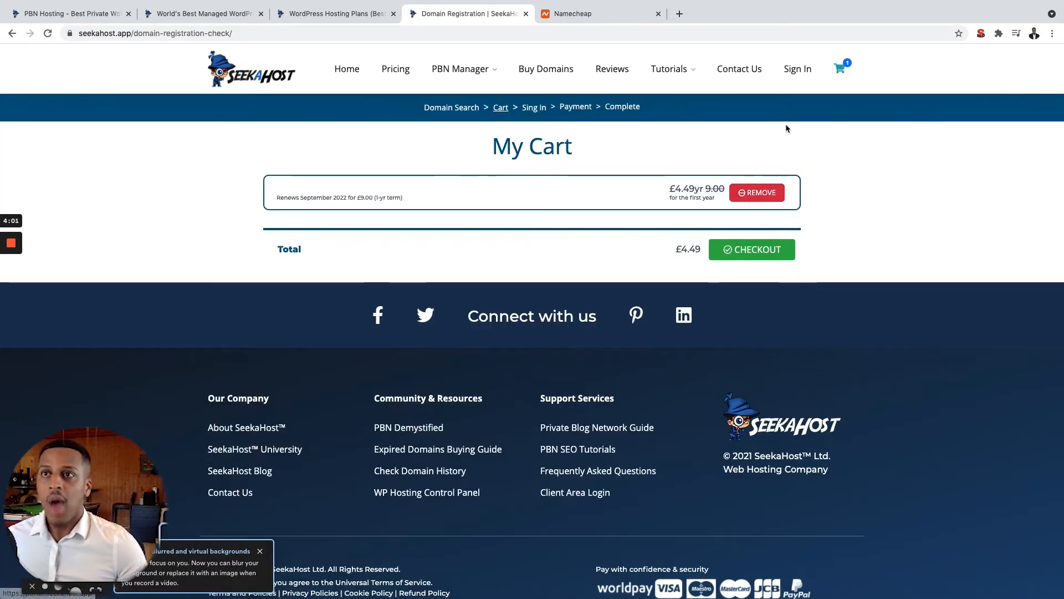
pyautogui.click(755, 249)
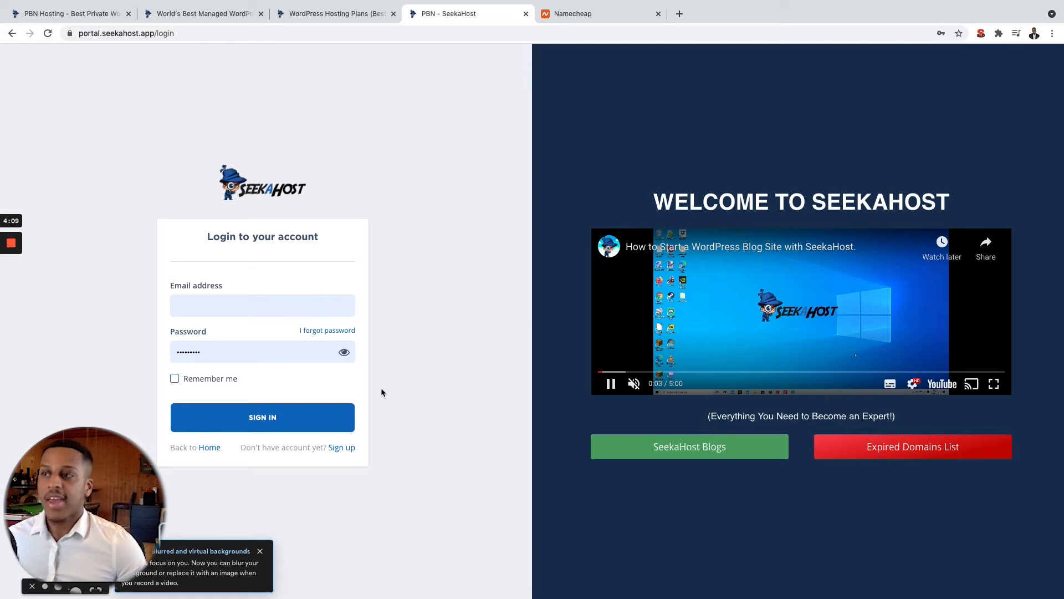
pyautogui.click(348, 449)
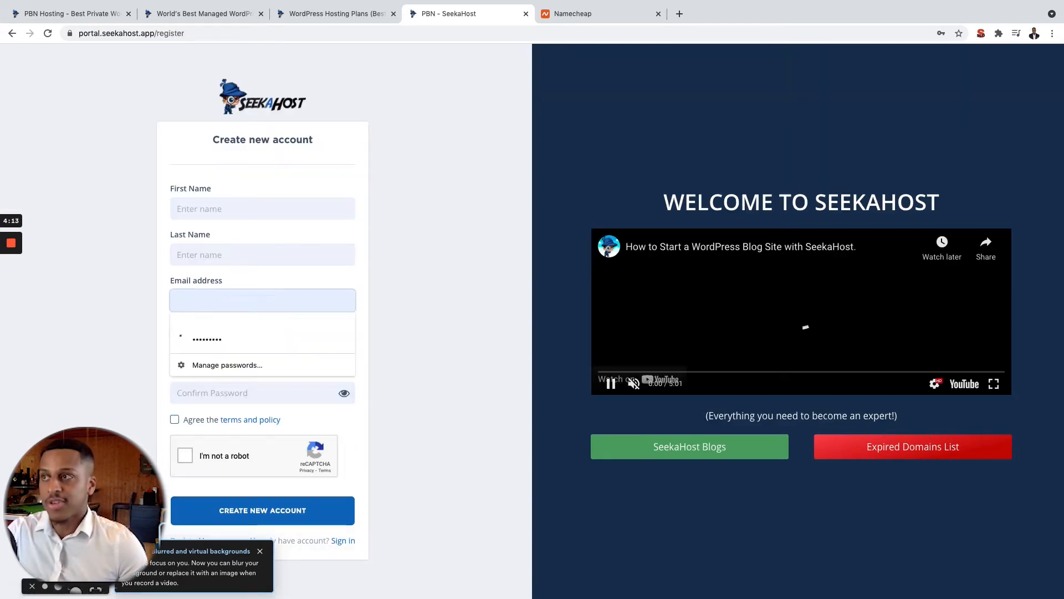
# - Fill in the account holder's first name, last name and email address on the new-account form
pyautogui.click(404, 223)
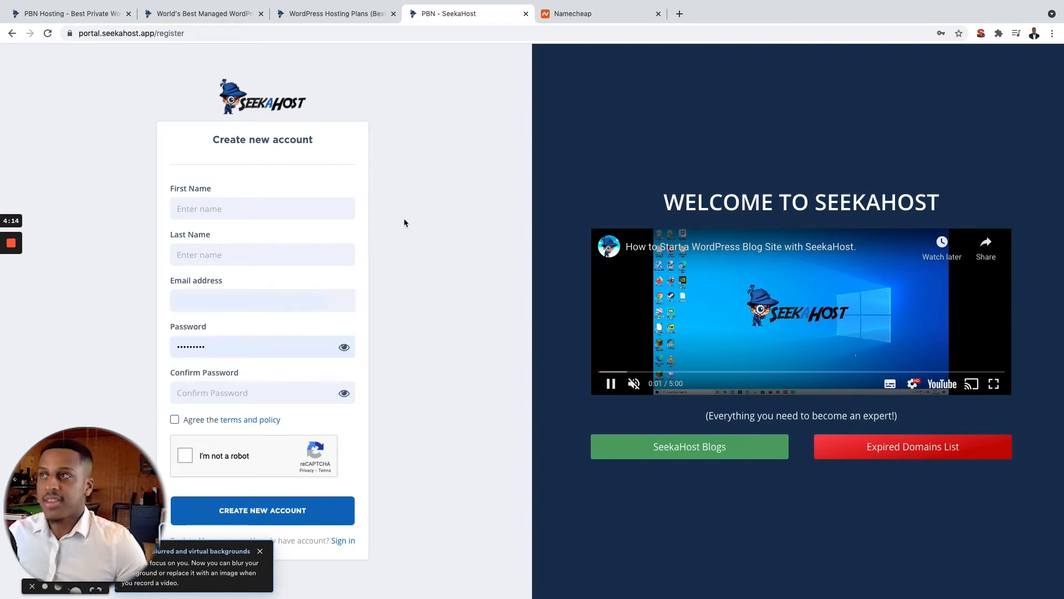
pyautogui.click(293, 206)
pyautogui.write('Joshua')
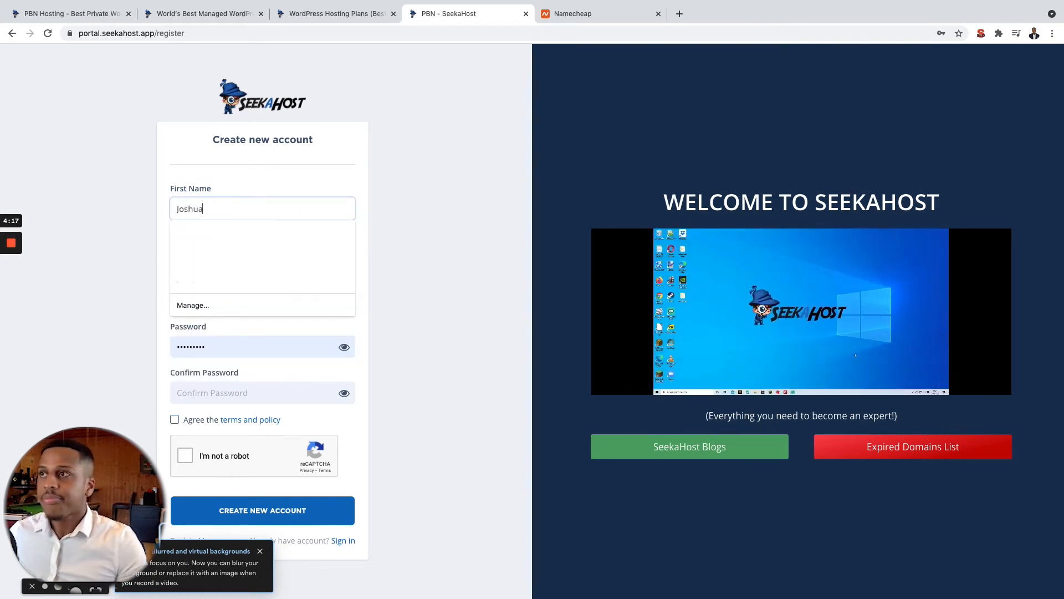
pyautogui.click(229, 258)
pyautogui.write('George')
pyautogui.click(249, 296)
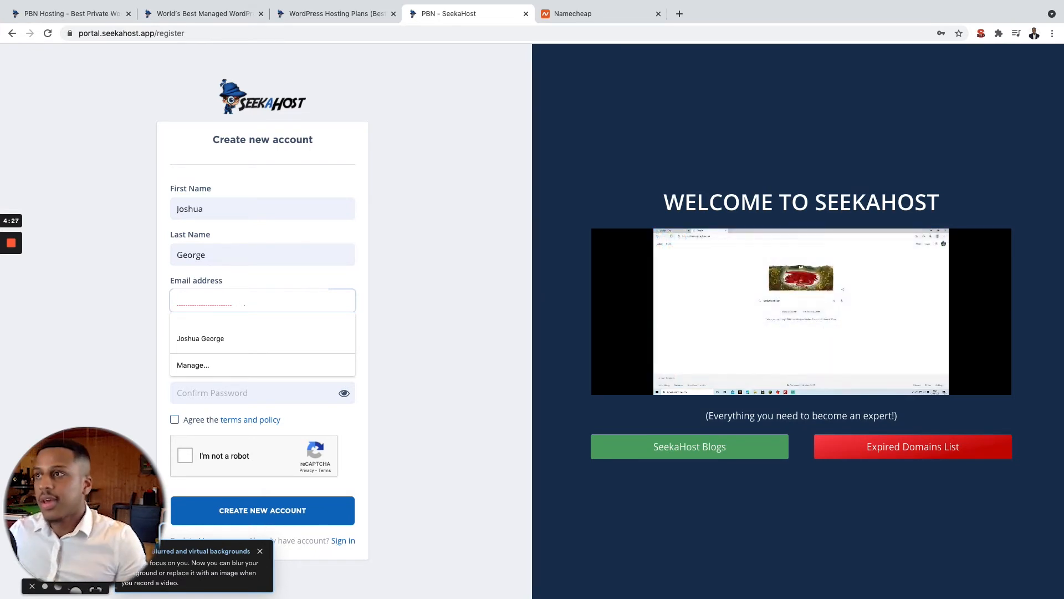
pyautogui.click(274, 337)
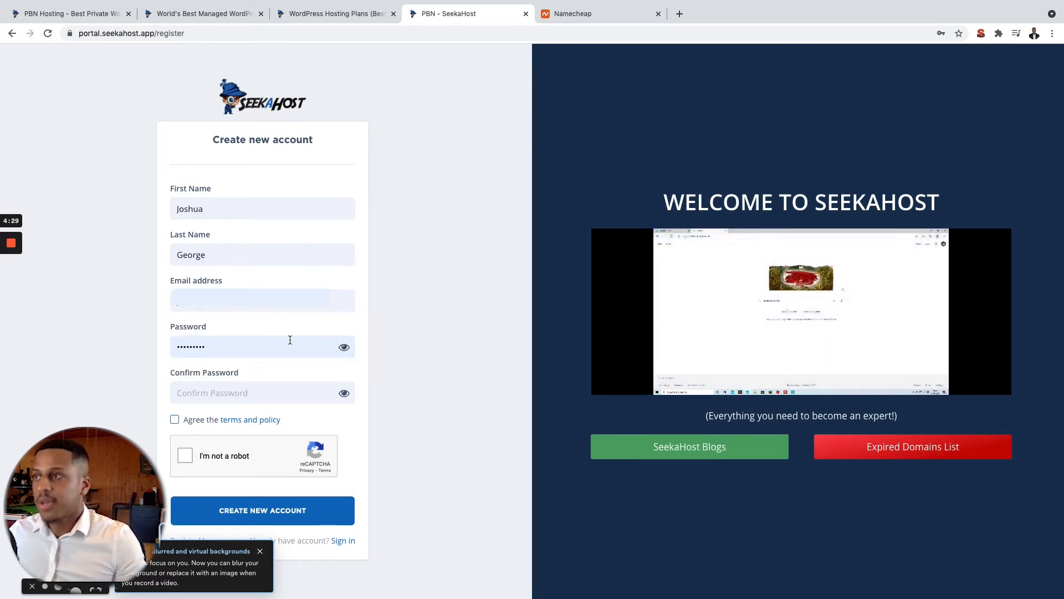
# - Replace the prefilled account password with a new one and repeat it in the confirmation field
pyautogui.click(288, 353)
pyautogui.press('super+a')
pyautogui.write('••')
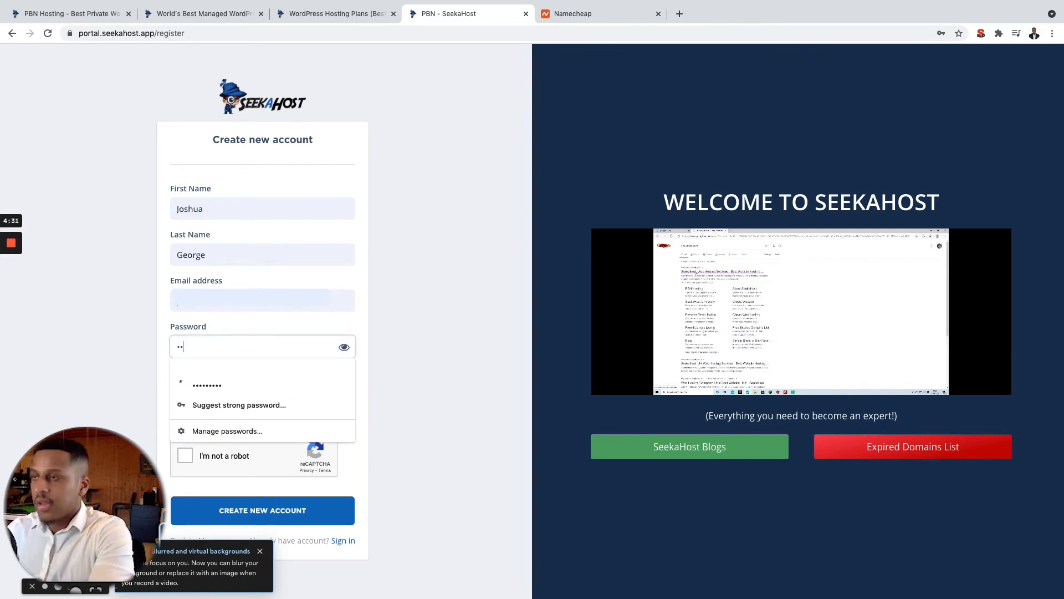
pyautogui.write('•••••••')
pyautogui.click(395, 275)
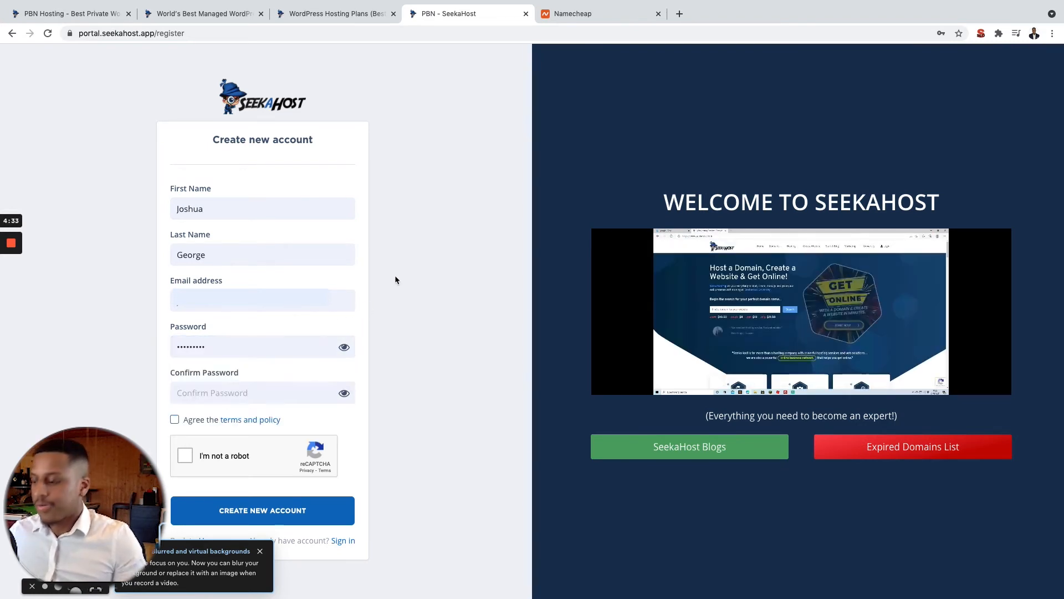
pyautogui.click(255, 393)
pyautogui.write('•••••••••')
# - Agree to the terms and policy, pass the robot check and create the account
pyautogui.click(186, 420)
pyautogui.click(184, 454)
pyautogui.click(280, 511)
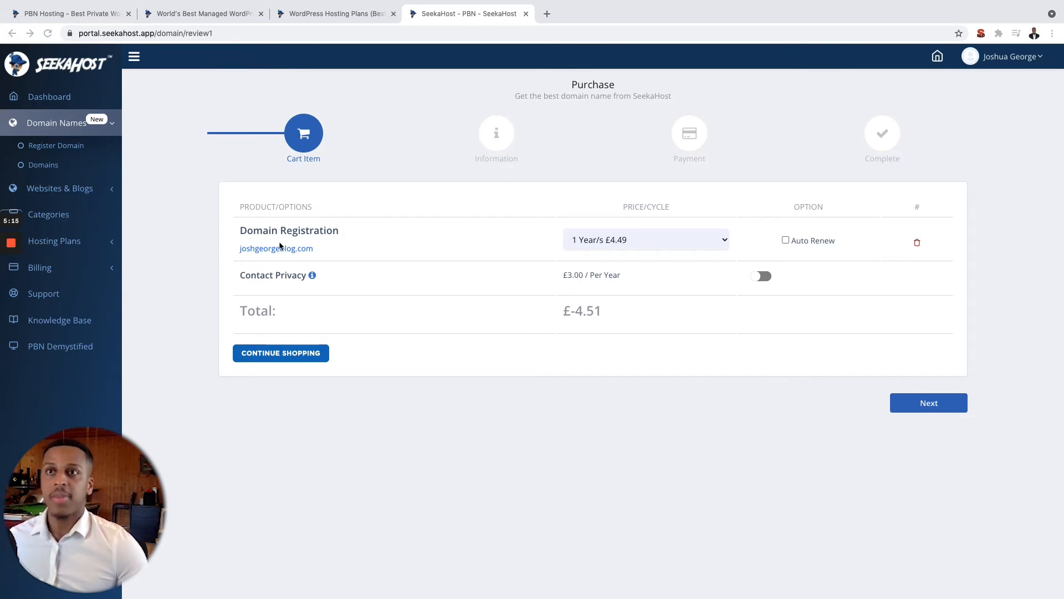
# - Turn on auto renew for the domain registration and complete the buyer's phone and address details for the order
pyautogui.click(787, 241)
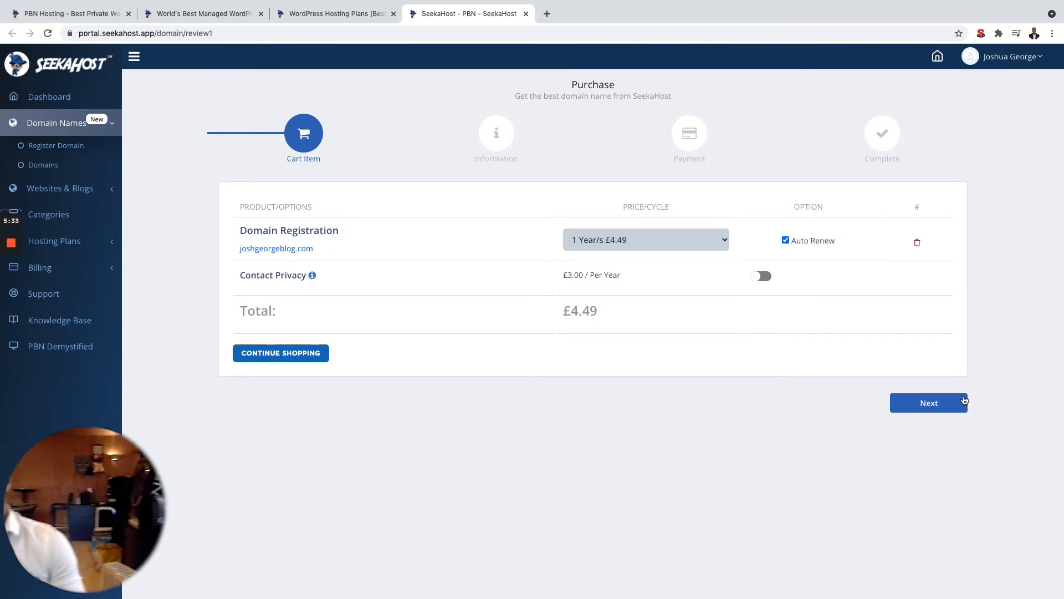
pyautogui.click(923, 408)
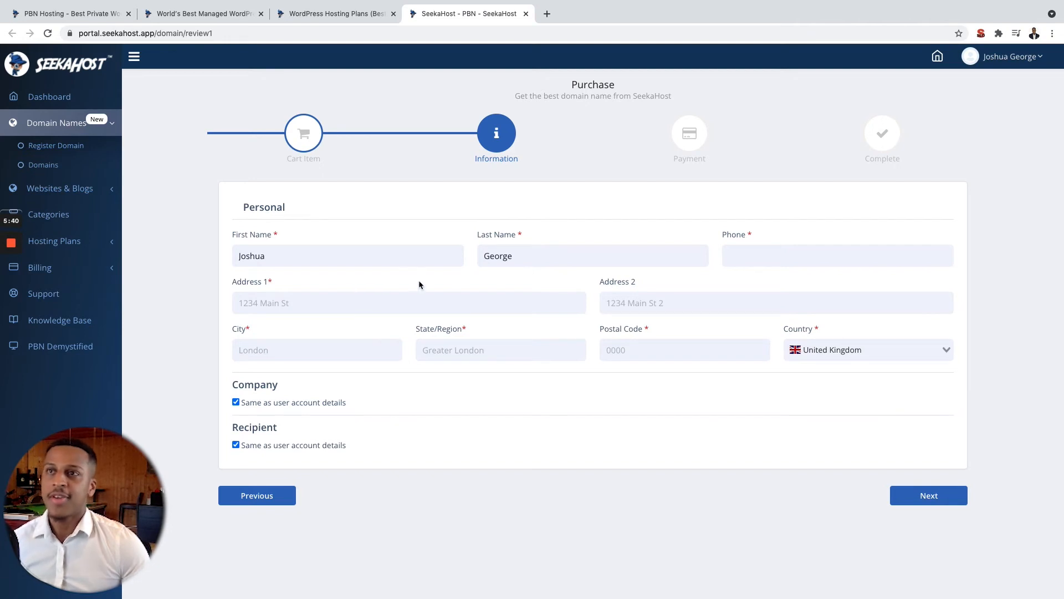
pyautogui.click(326, 305)
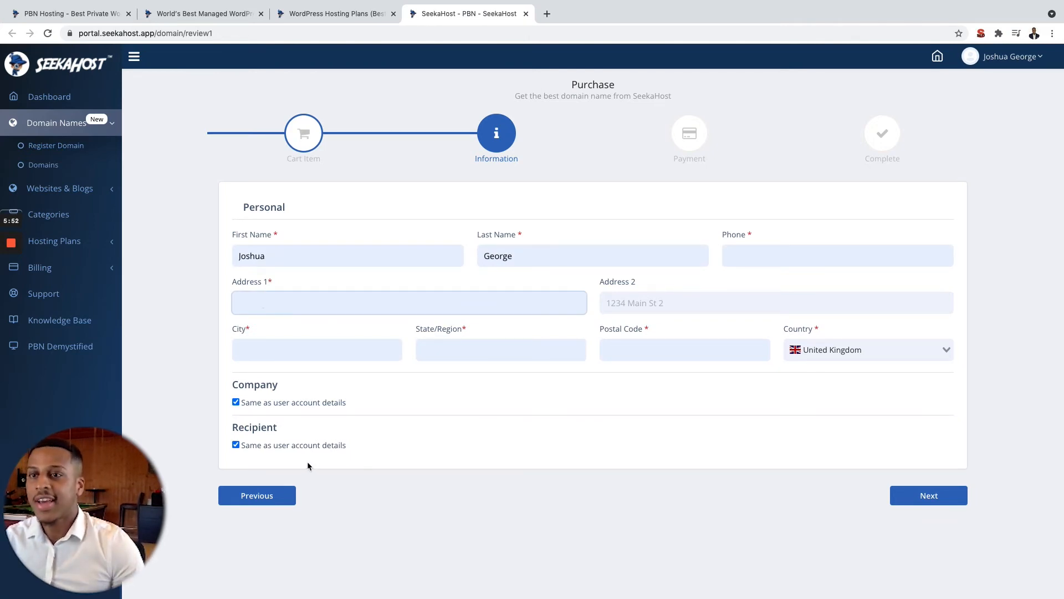
pyautogui.click(941, 496)
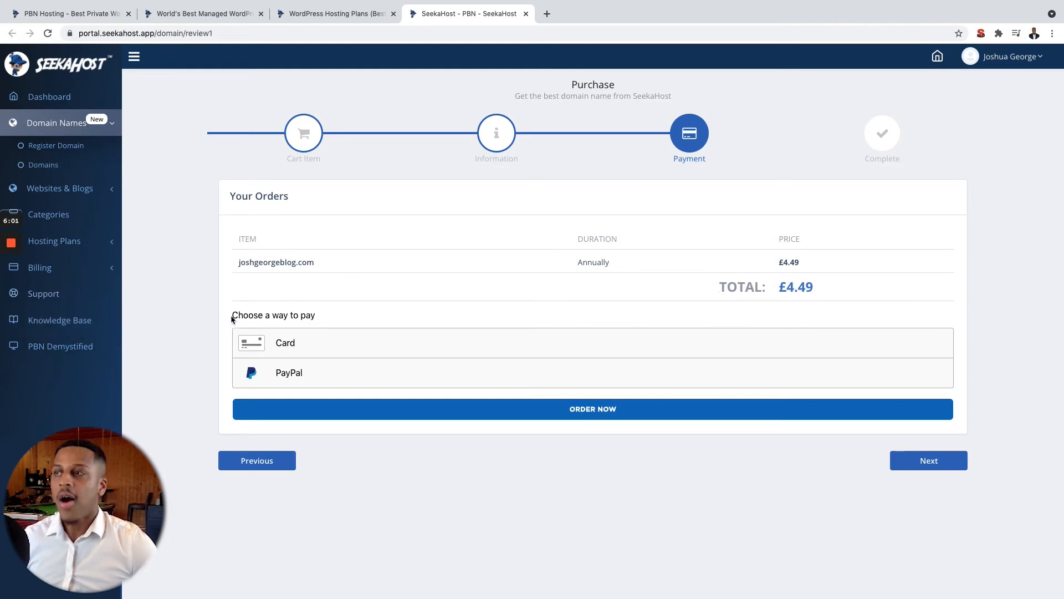
# - Log in to PayPal, authorise payment with American Express and place the domain order
pyautogui.click(312, 374)
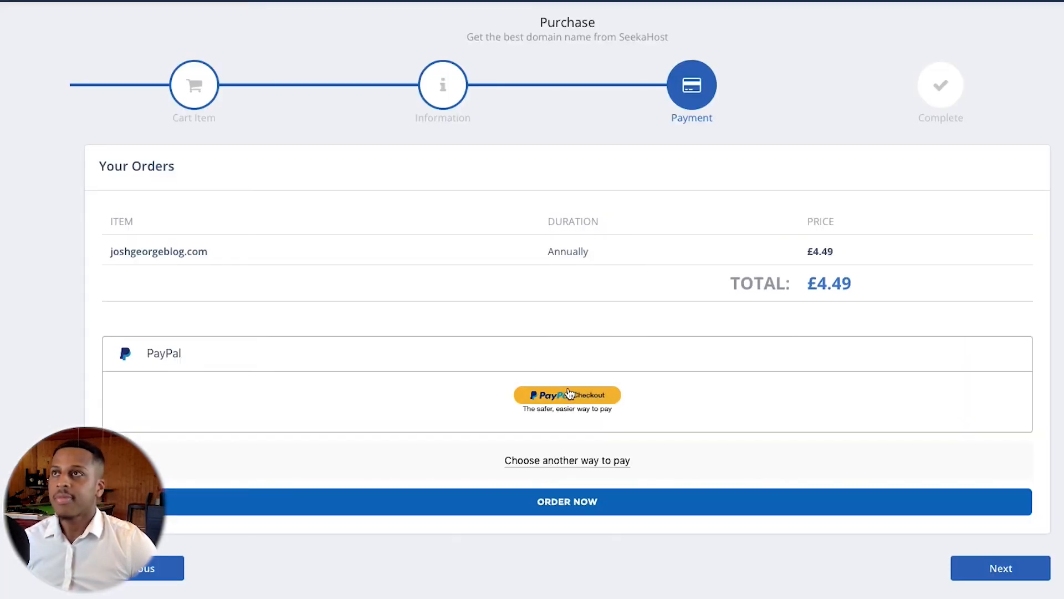
pyautogui.click(593, 369)
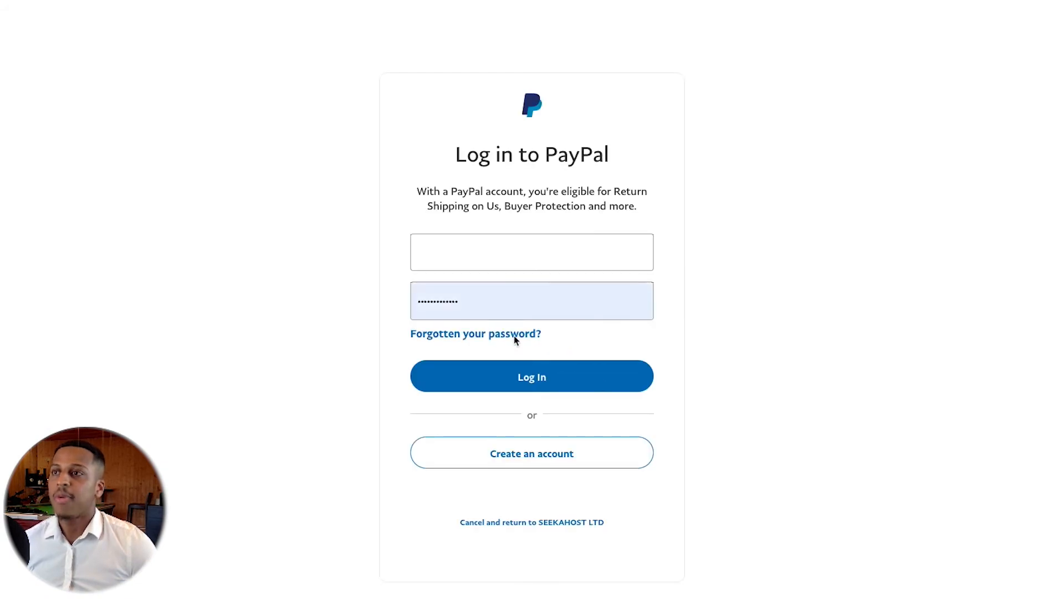
pyautogui.click(487, 368)
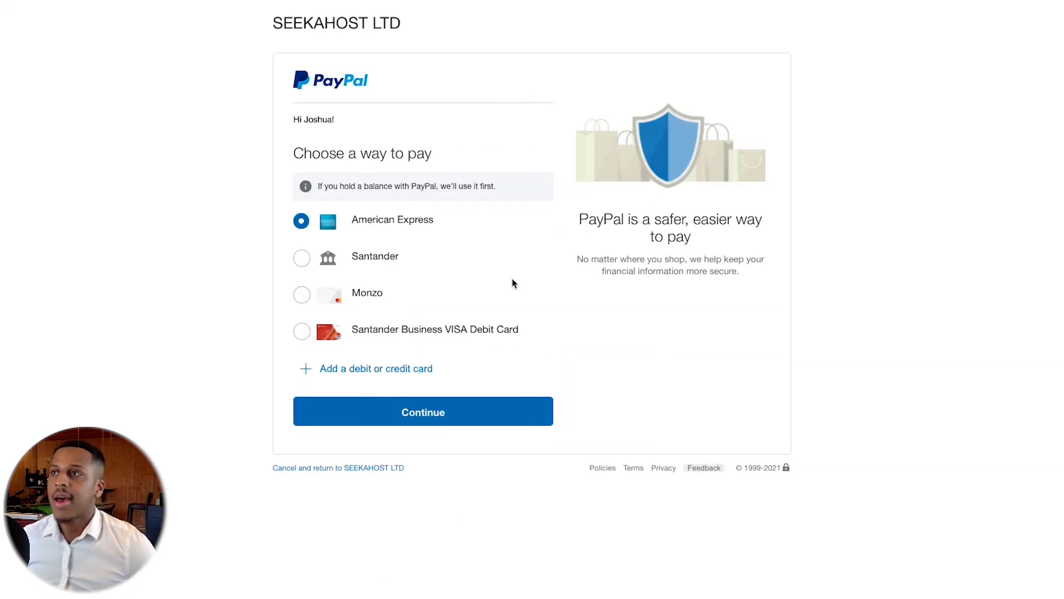
pyautogui.click(415, 411)
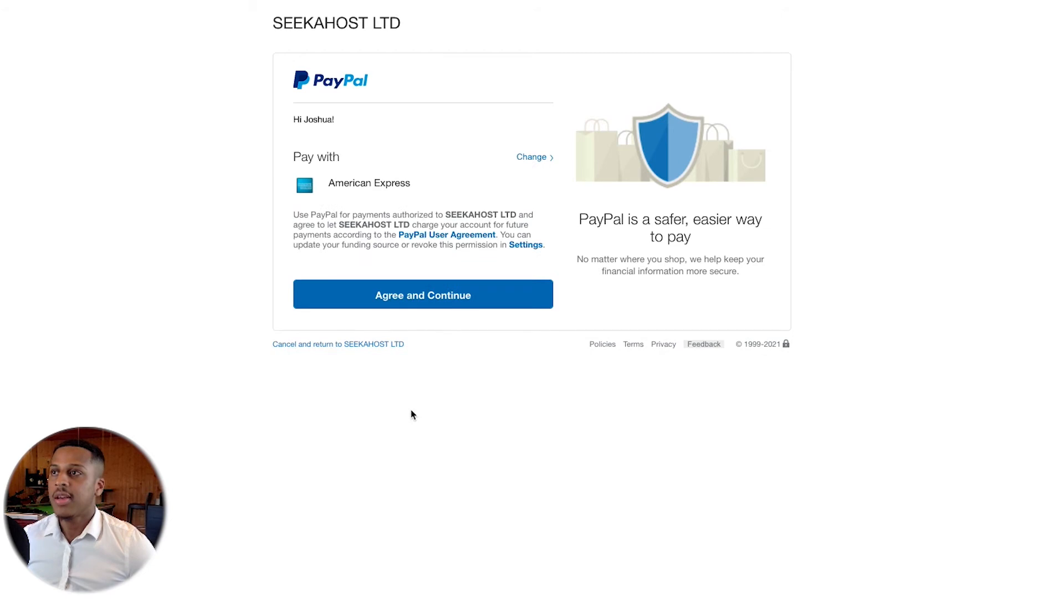
pyautogui.click(422, 295)
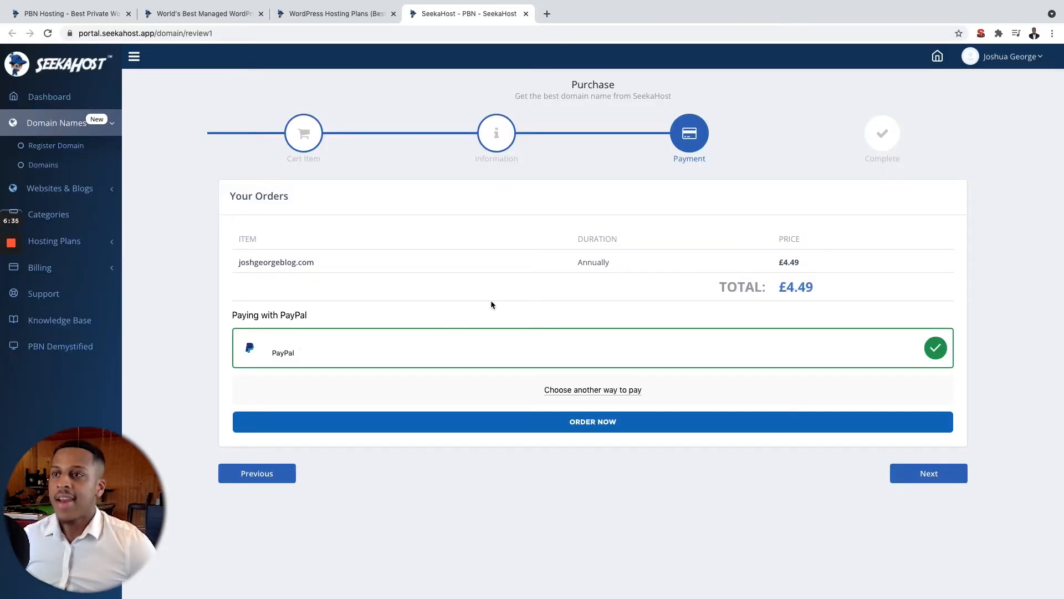
pyautogui.click(576, 427)
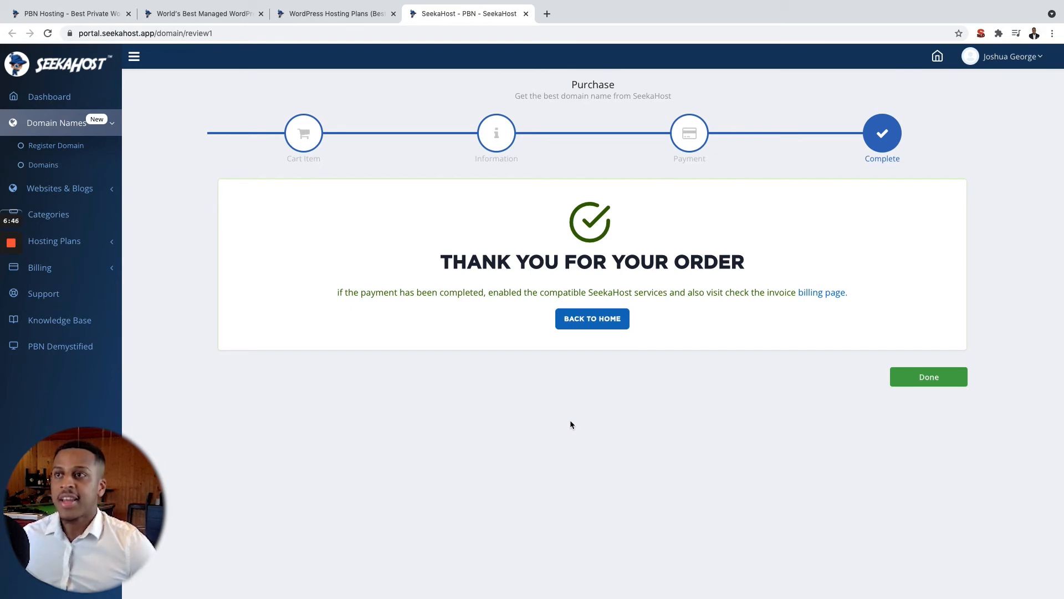
# - Go to the portal's WordPress hosting plans and highlight the Premium plan's monthly price
pyautogui.click(592, 322)
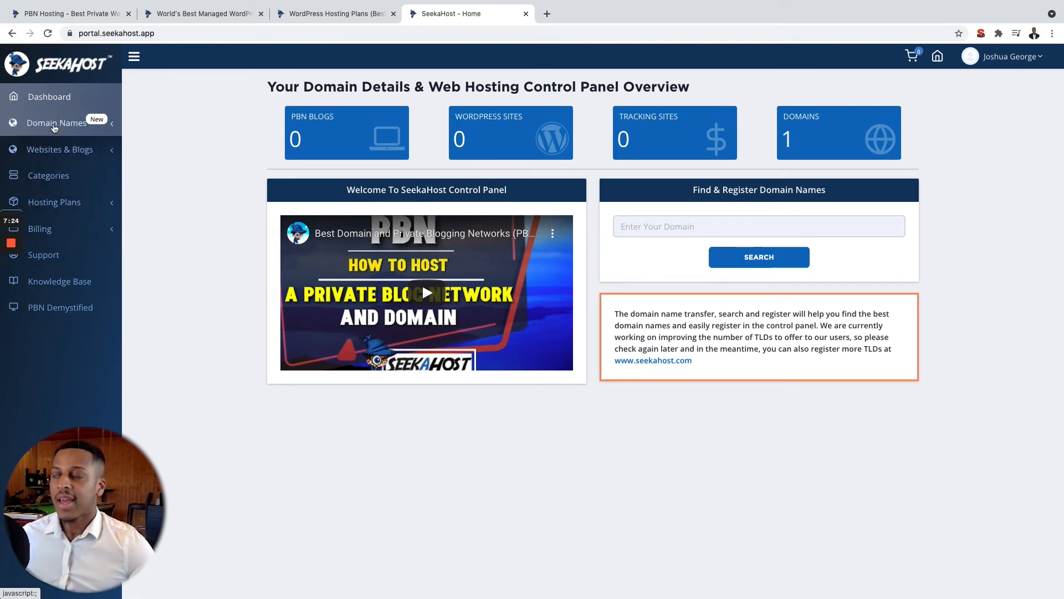
pyautogui.click(71, 203)
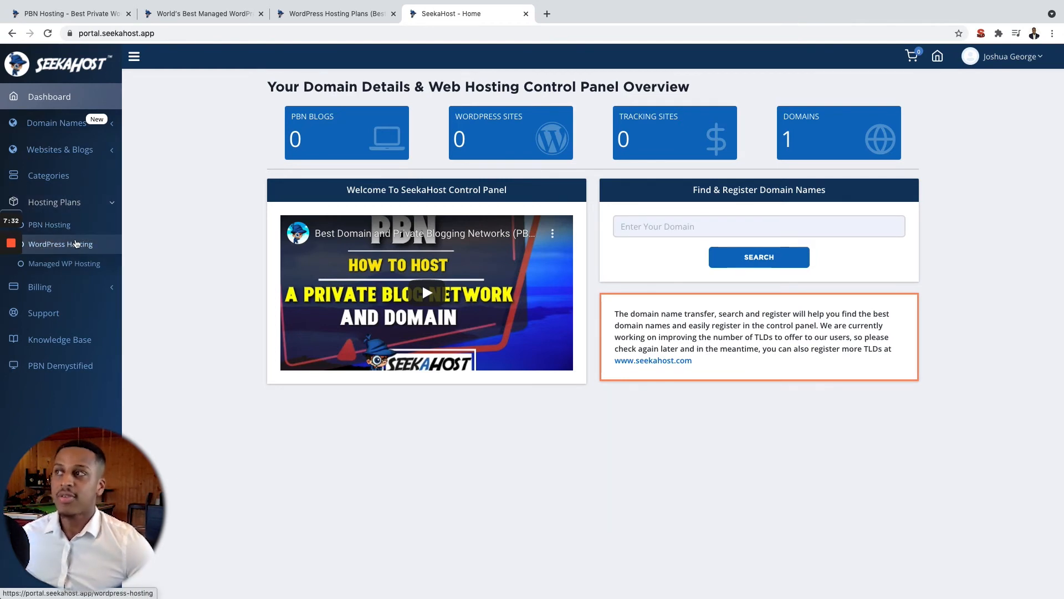
pyautogui.click(81, 253)
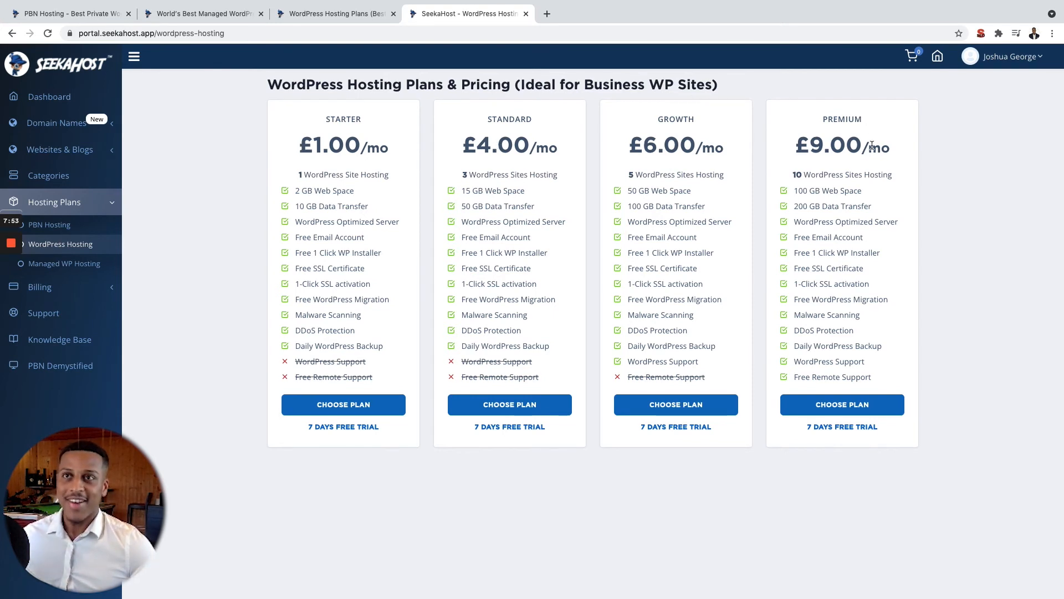
pyautogui.moveTo(892, 147); pyautogui.dragTo(769, 158)
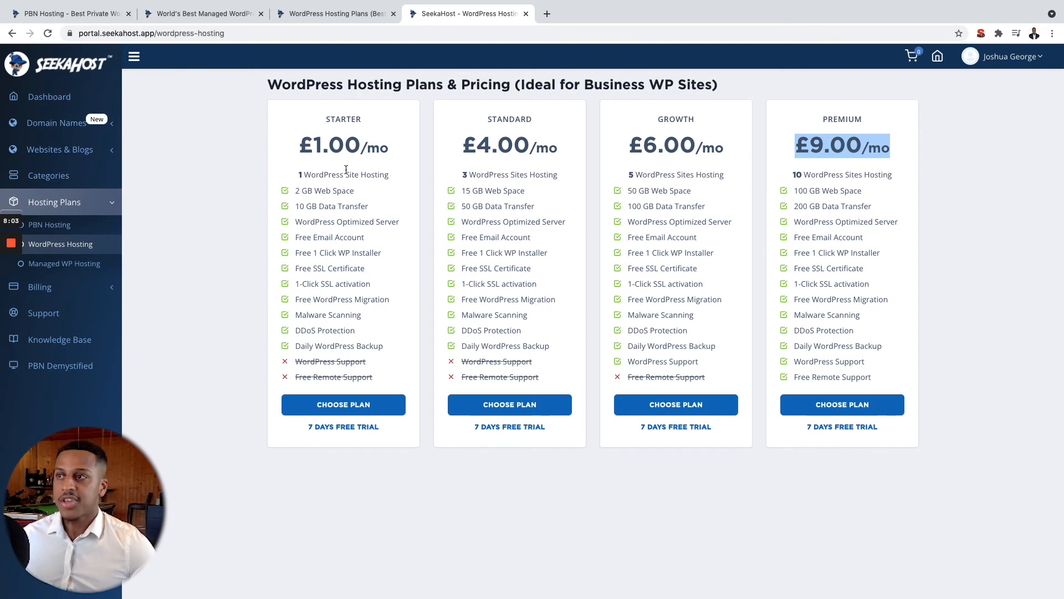
# - Subscribe to the Starter WordPress hosting plan with monthly billing and order it with the saved PayPal payment
pyautogui.click(341, 408)
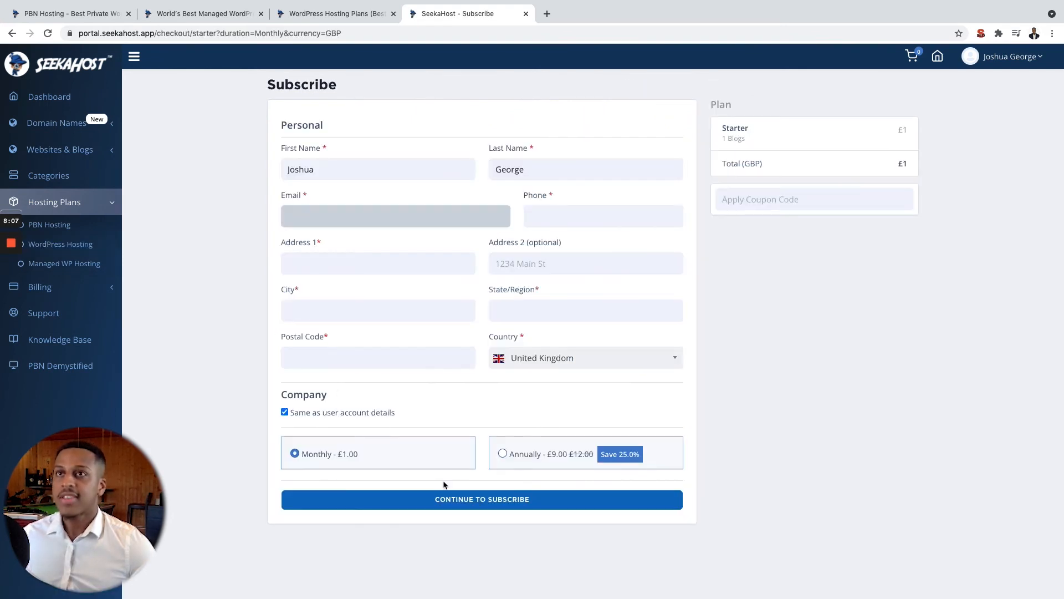
pyautogui.click(459, 502)
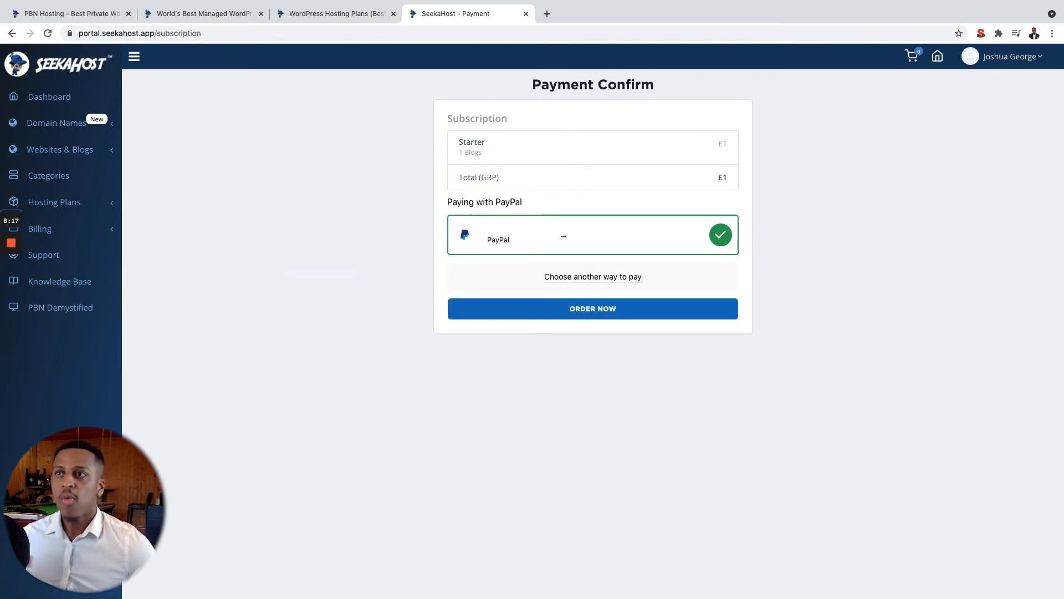
pyautogui.click(595, 306)
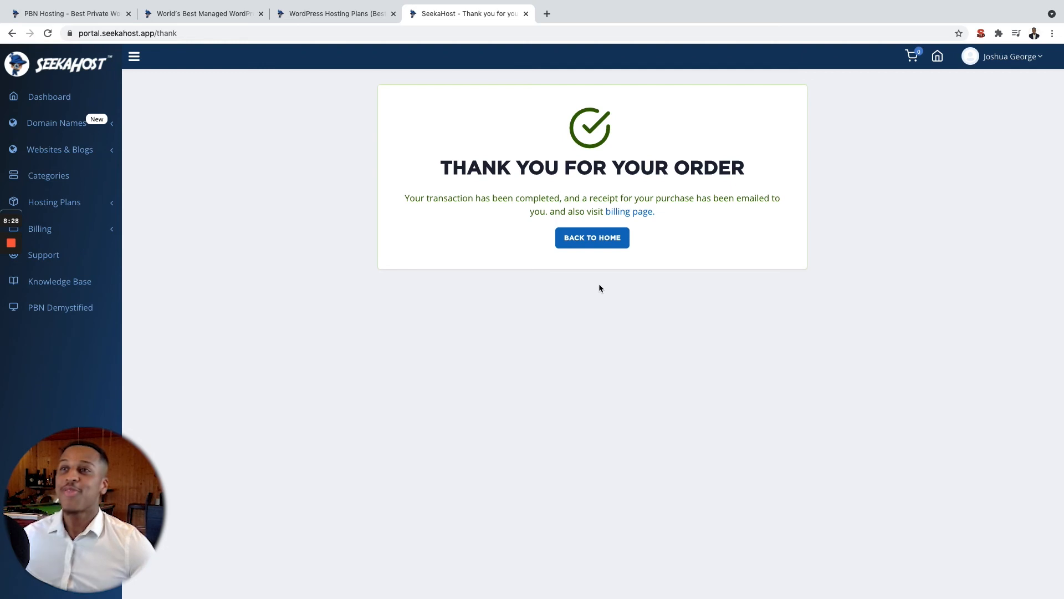
# - Return to the dashboard and open the form for creating a new WordPress site
pyautogui.click(599, 240)
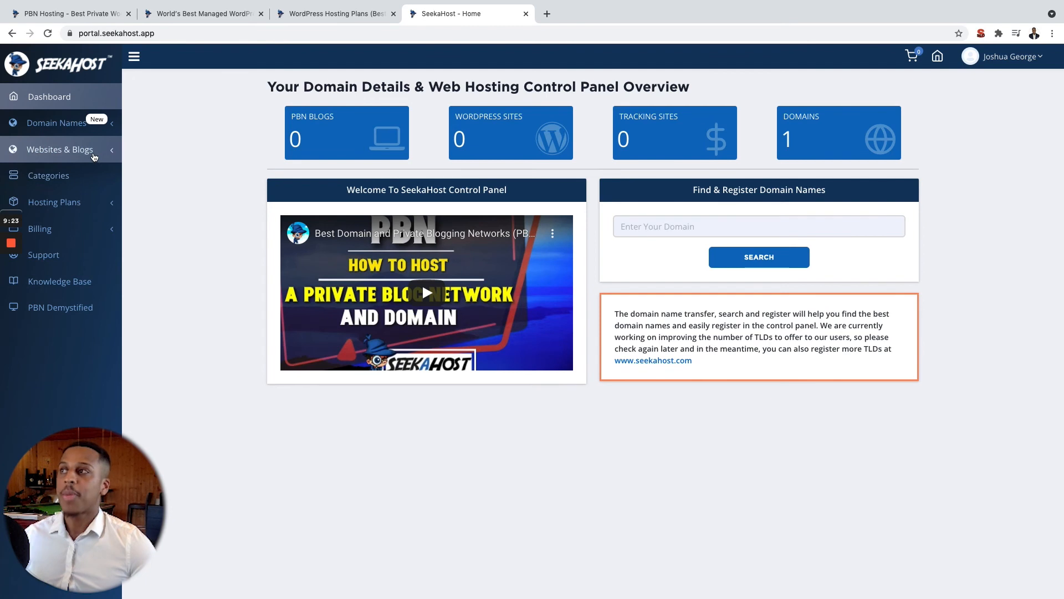
pyautogui.click(93, 154)
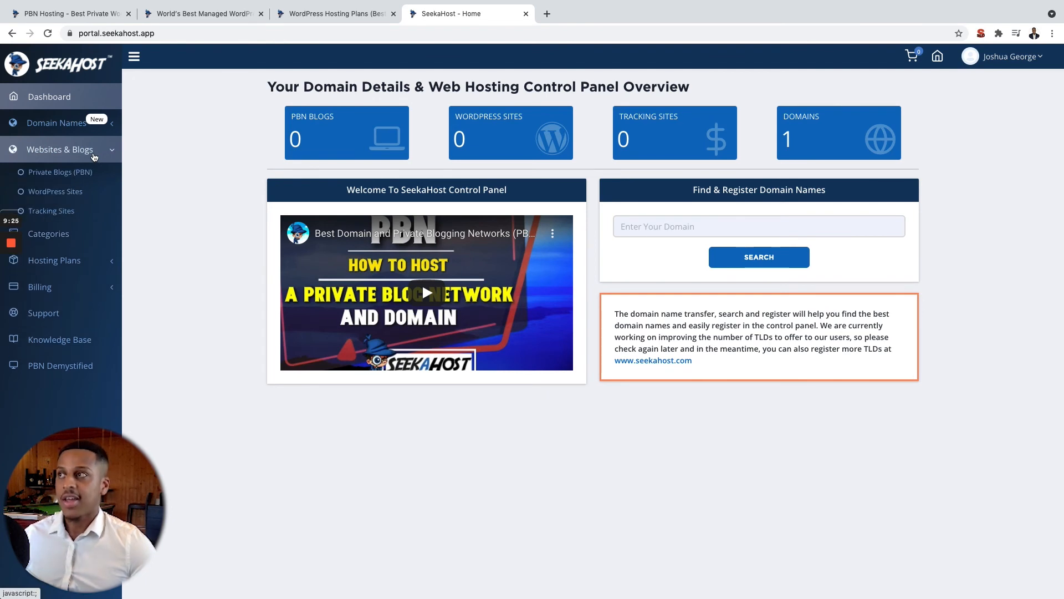
pyautogui.click(65, 193)
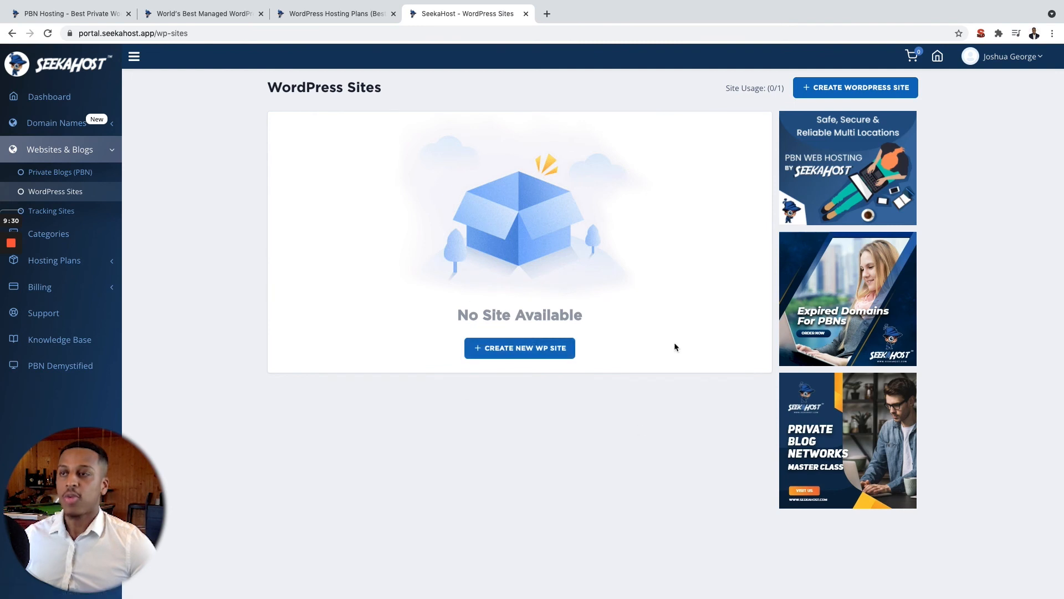
pyautogui.click(534, 351)
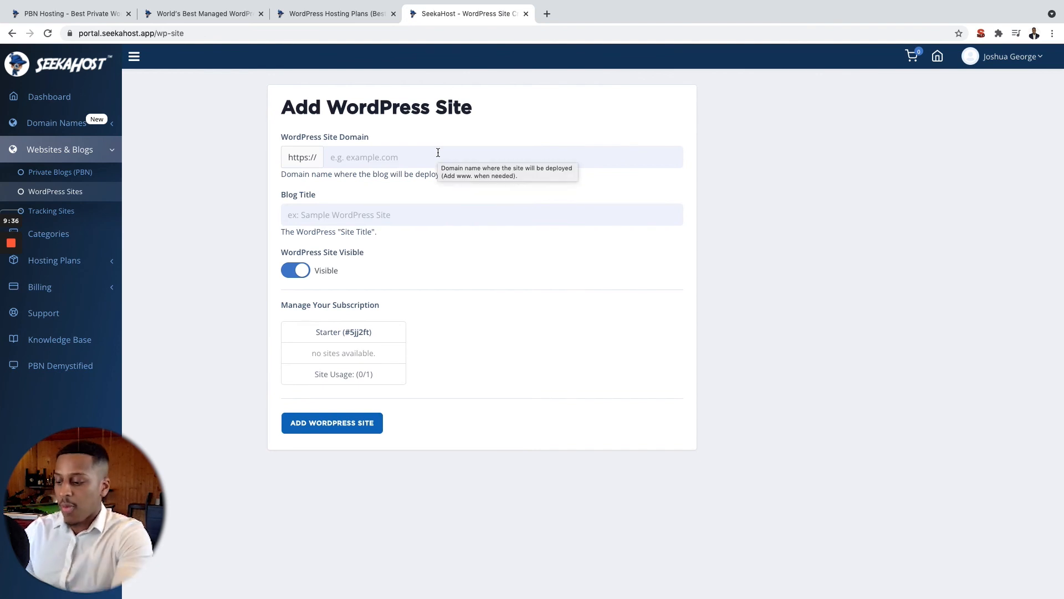
# - Add a WordPress site on the purchased .com domain, titled with the owner's name plus "Blog", under the Starter subscription
pyautogui.click(438, 152)
pyautogui.write('joshgeor')
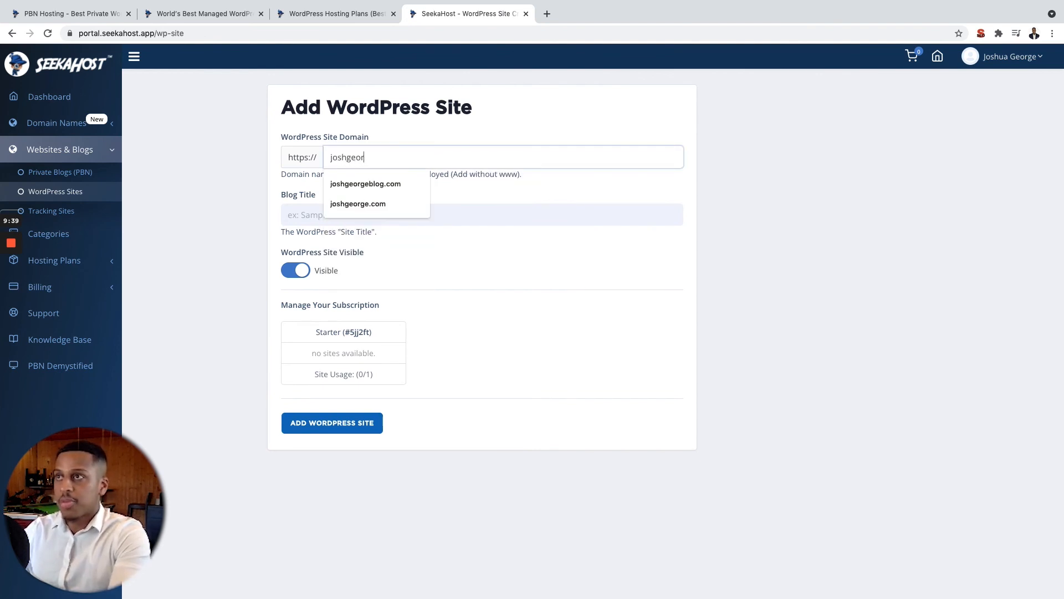
pyautogui.write('geblog.com')
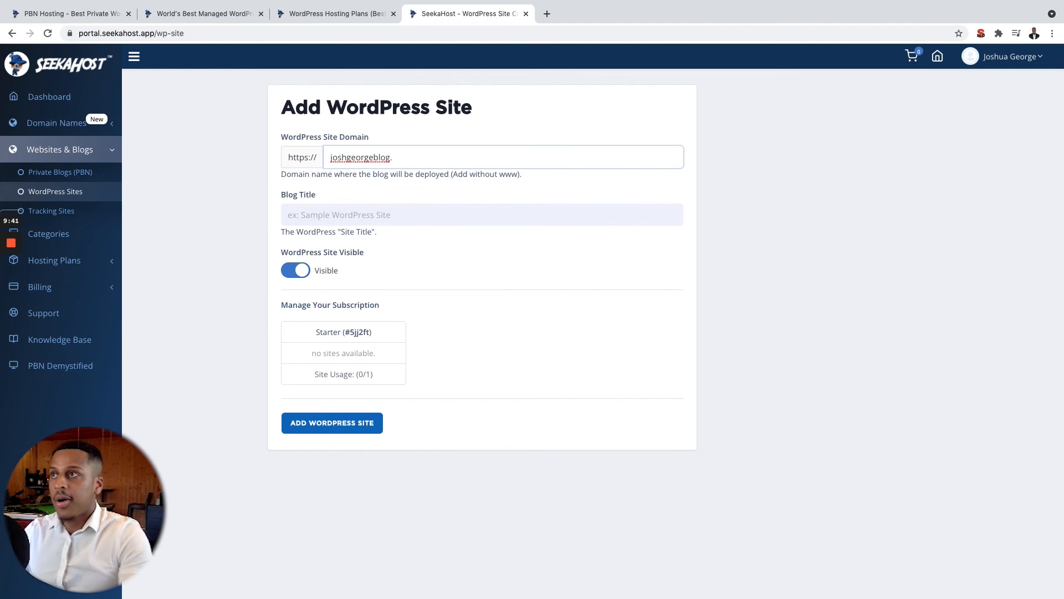
pyautogui.click(424, 210)
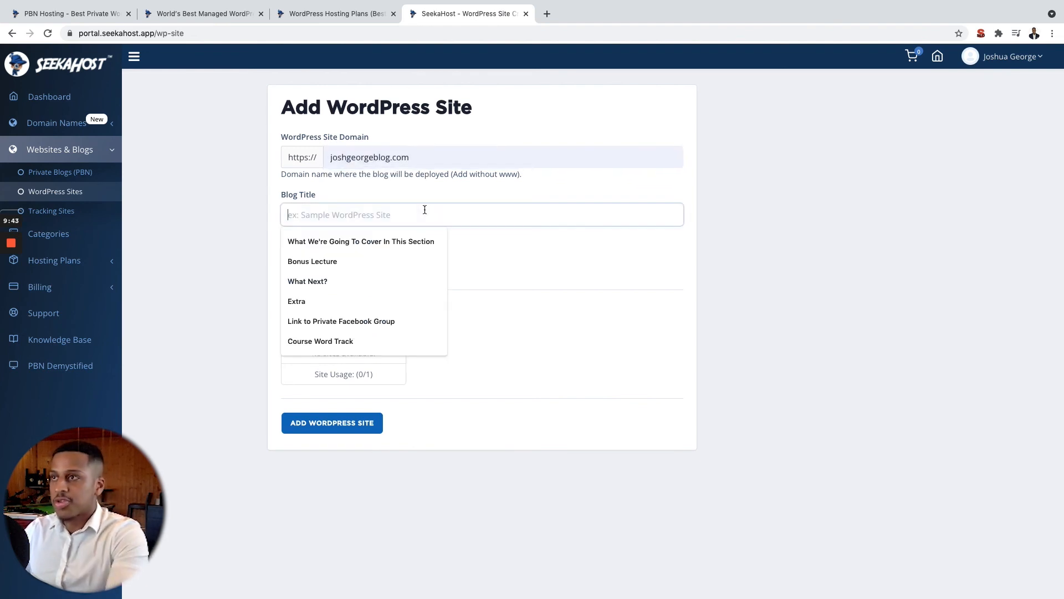
pyautogui.write('Josh Ge')
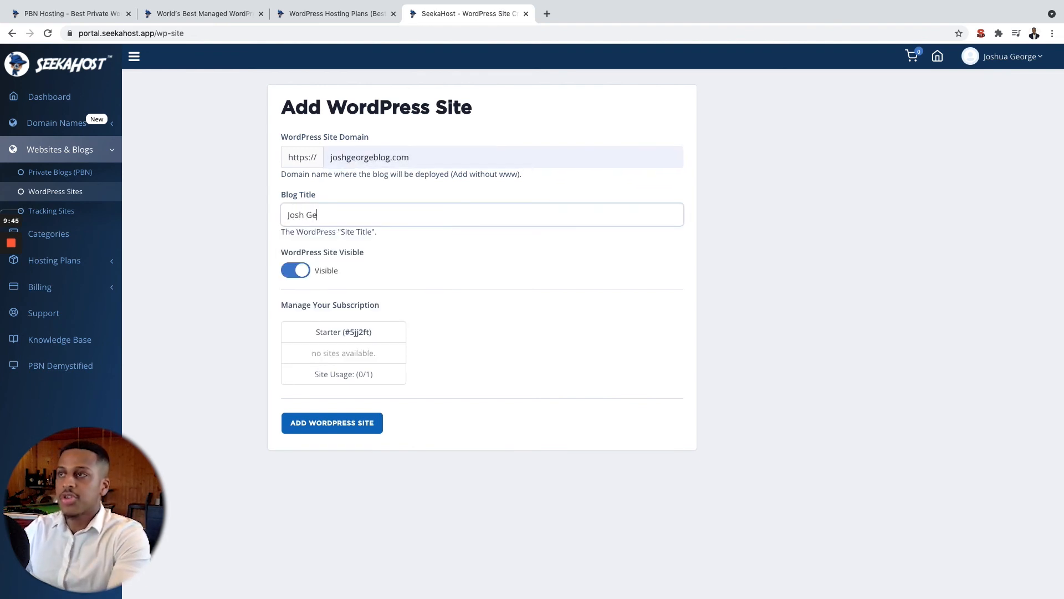
pyautogui.write('orges Blog')
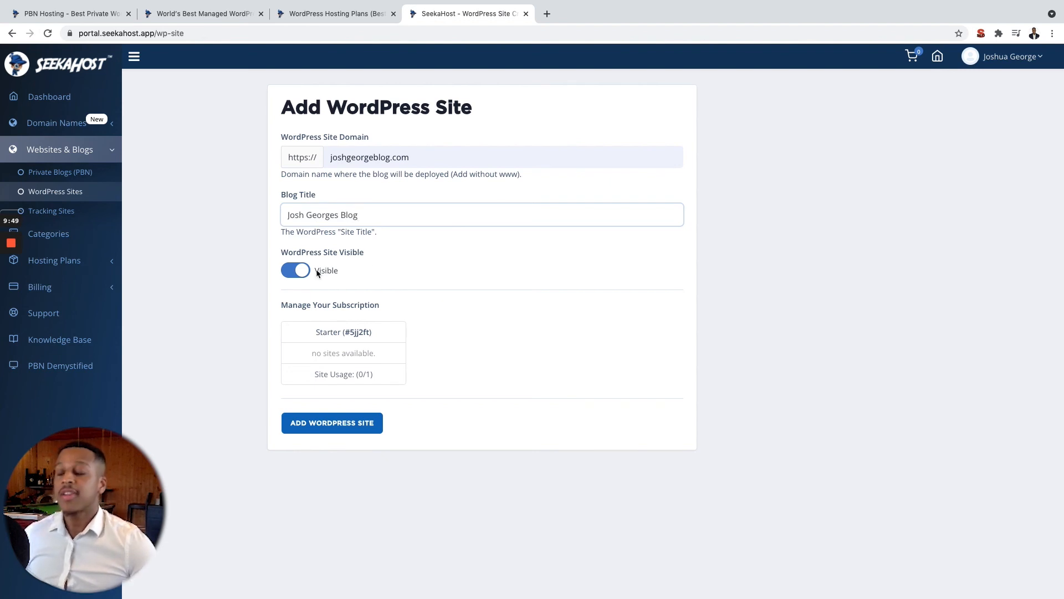
pyautogui.click(332, 332)
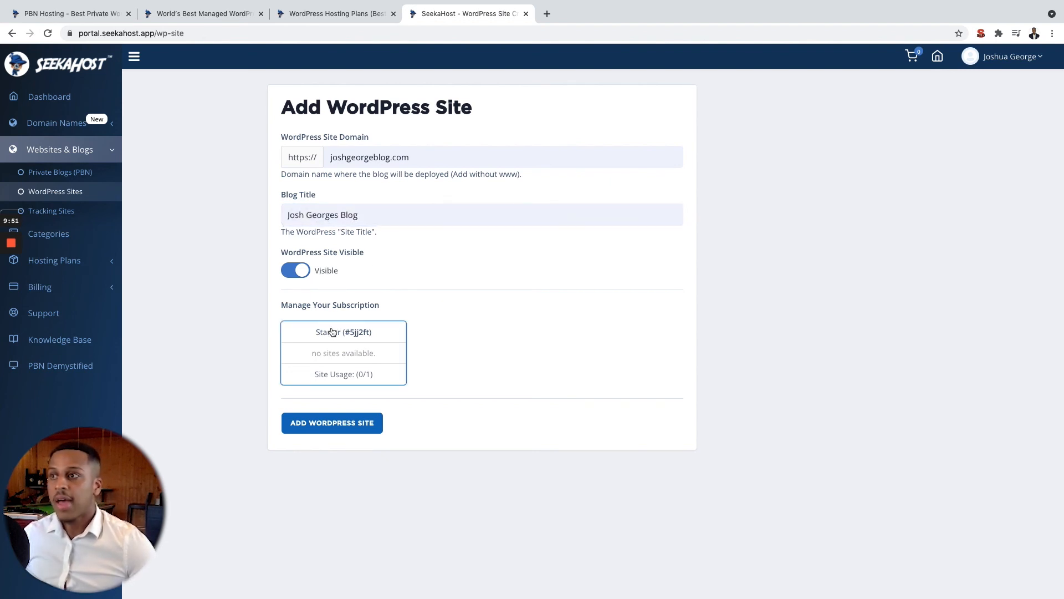
pyautogui.click(335, 426)
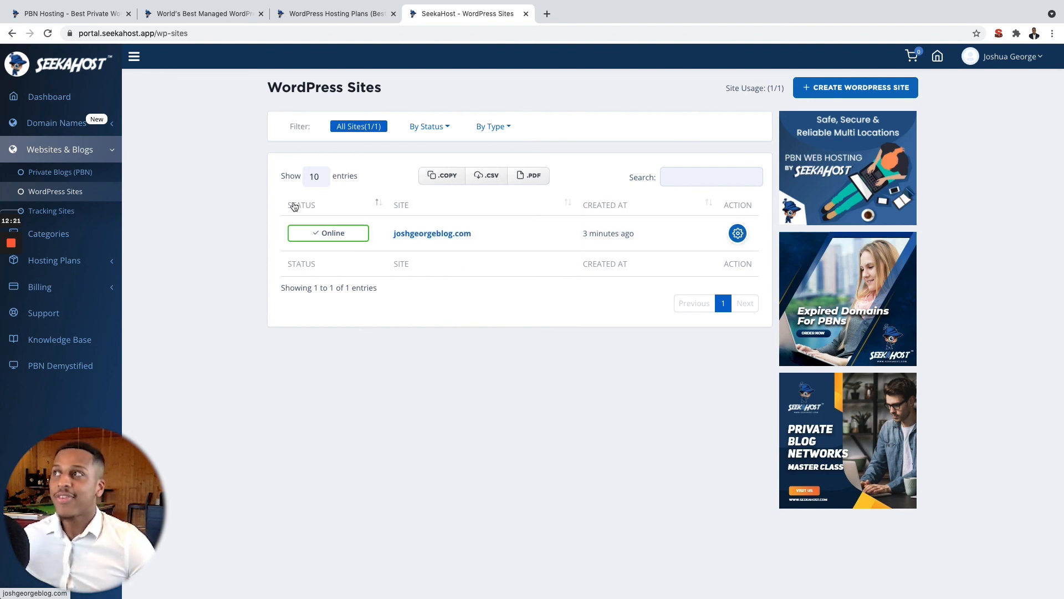
# - Switch back to the SeekaHost home page
pyautogui.click(65, 16)
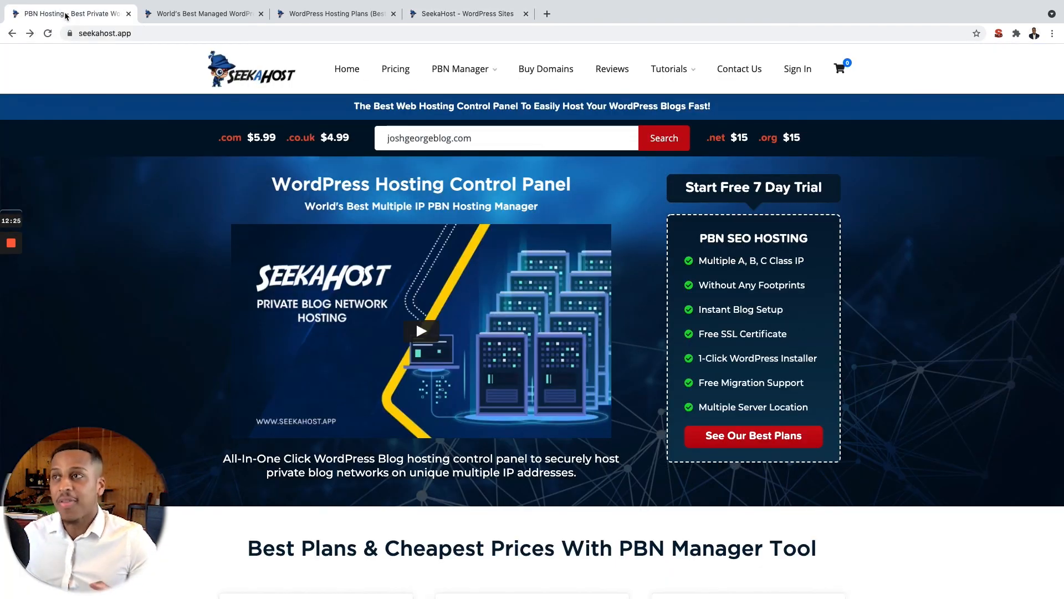